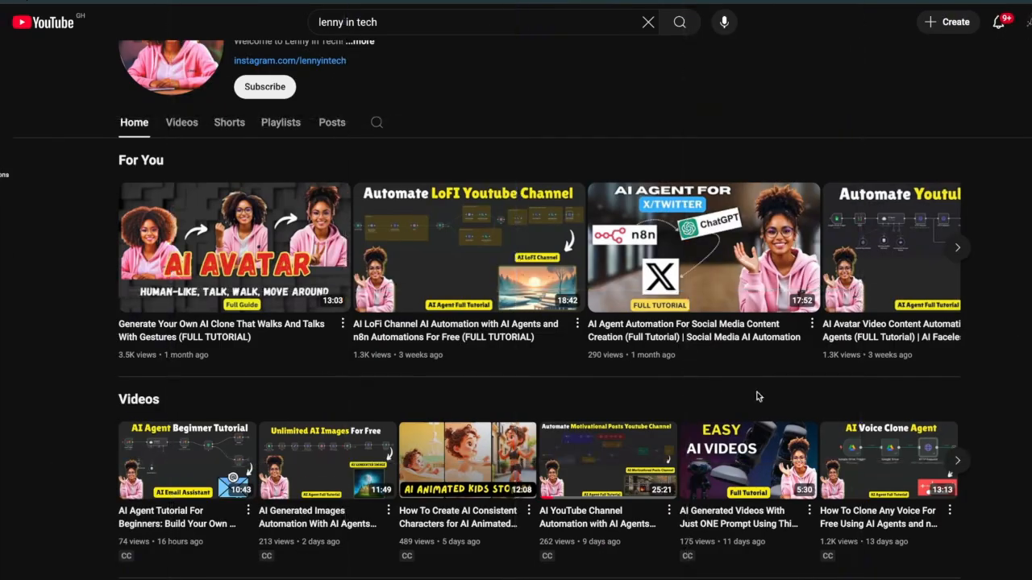
Browse further videos in the channel's Videos and For You rows.
click(959, 462)
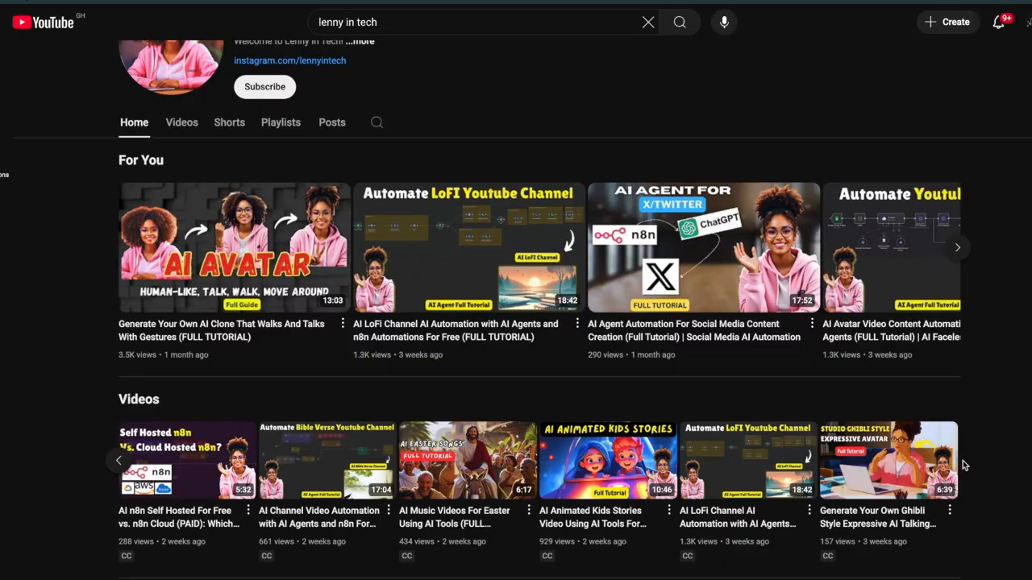
click(959, 249)
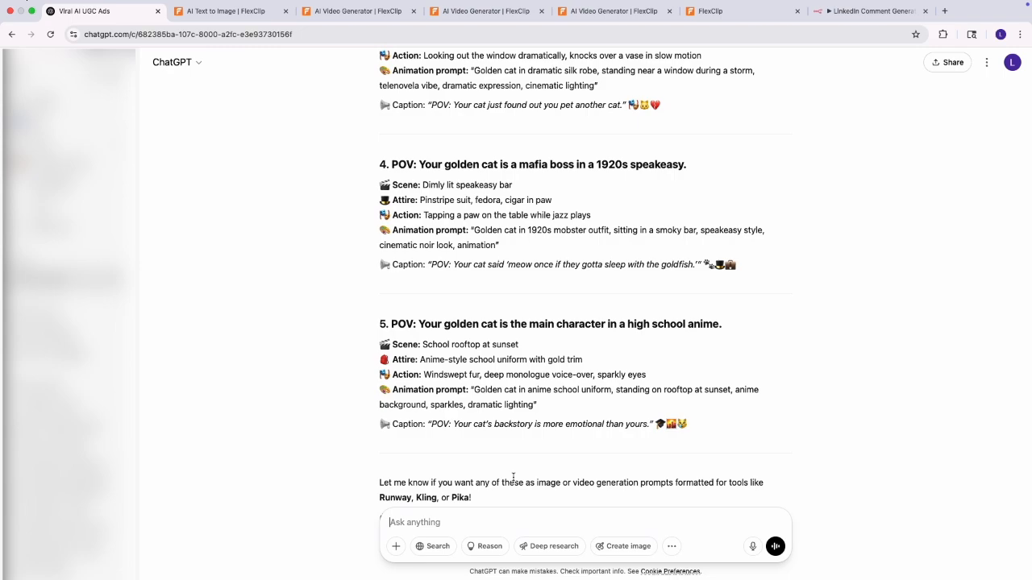
Ask ChatGPT to "generate 5 viral POV funny prompts about golden cats for social media, include scenes, attires animation prompts and actions".
text(generate 5 viral POV funny prompts about golden cats for social media, include scenes, attires animation prompts and actions)
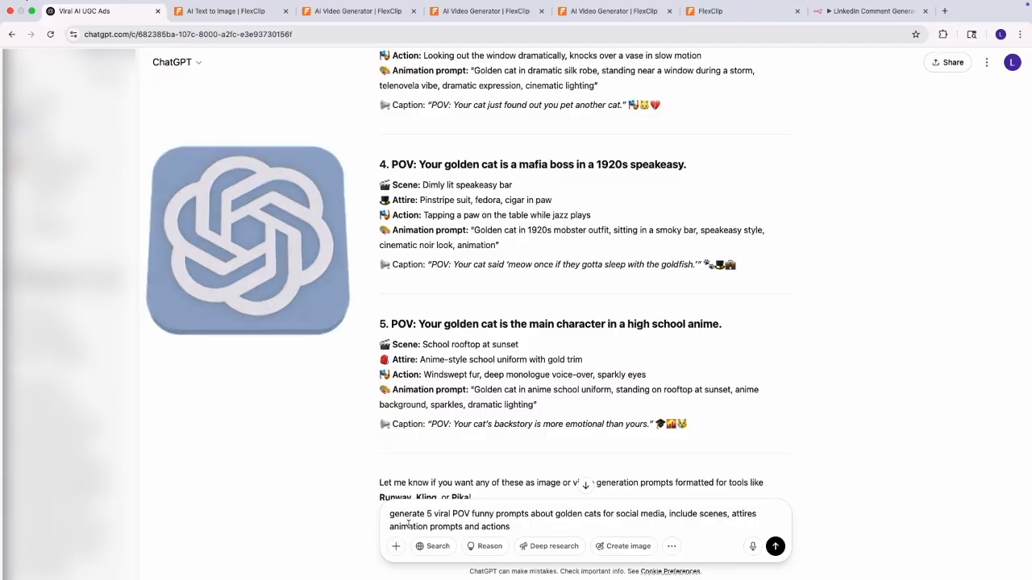
triple_click(393, 514)
double_click(447, 517)
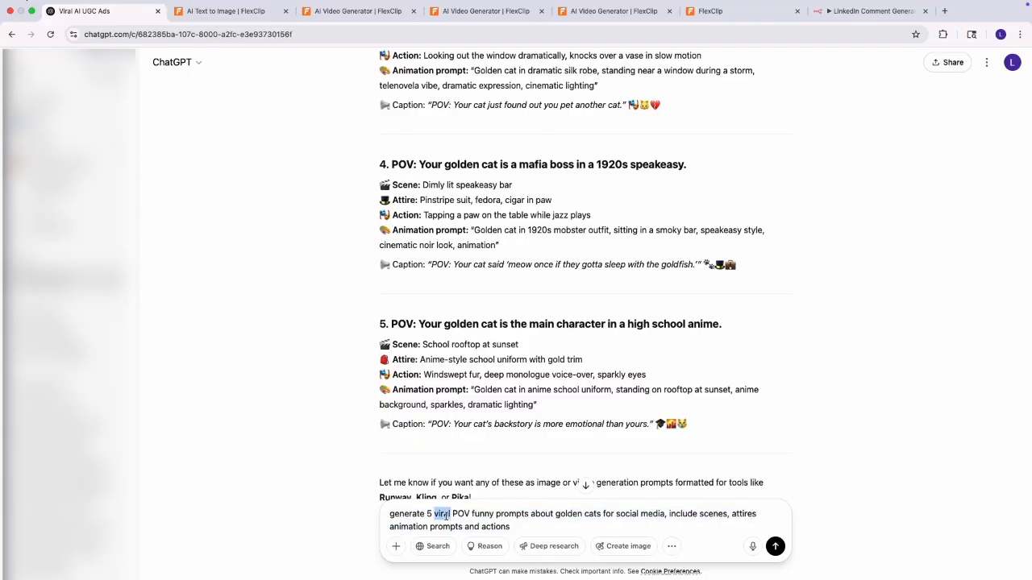
click(427, 514)
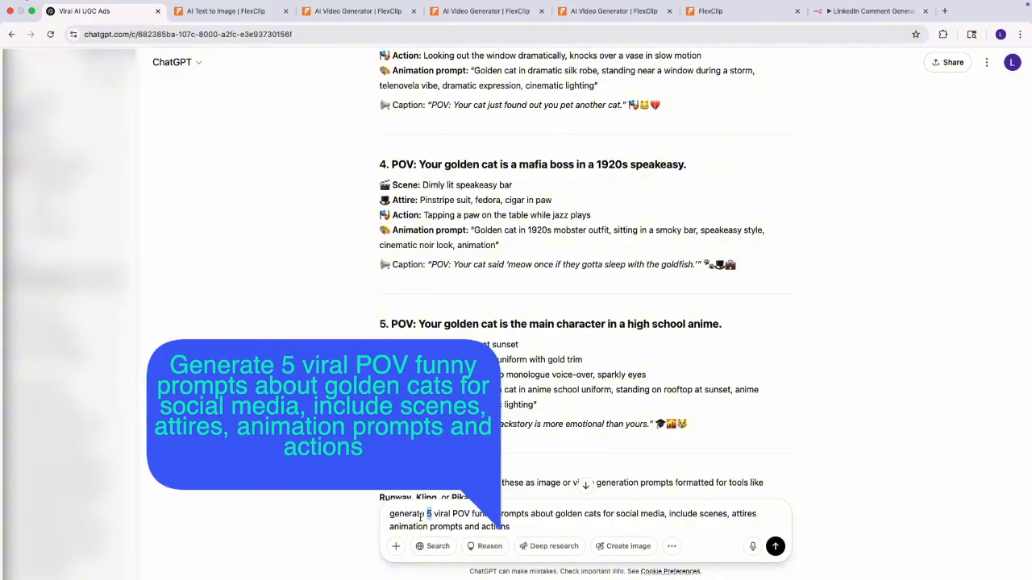
click(774, 545)
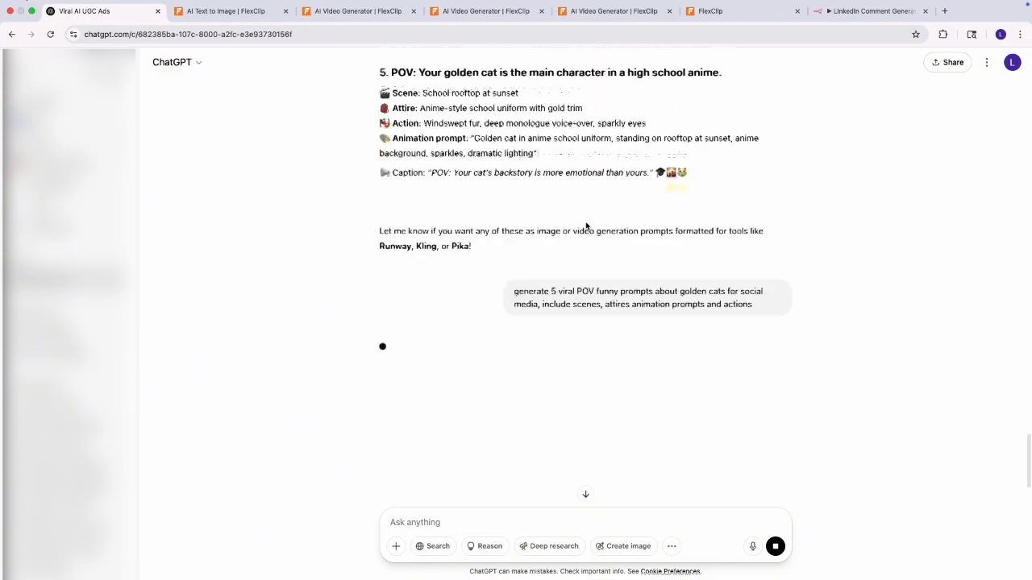
Review the golden cat POV ideas, including their scenes, attire, actions, animation prompts and captions.
scroll(585, 228, up, 8)
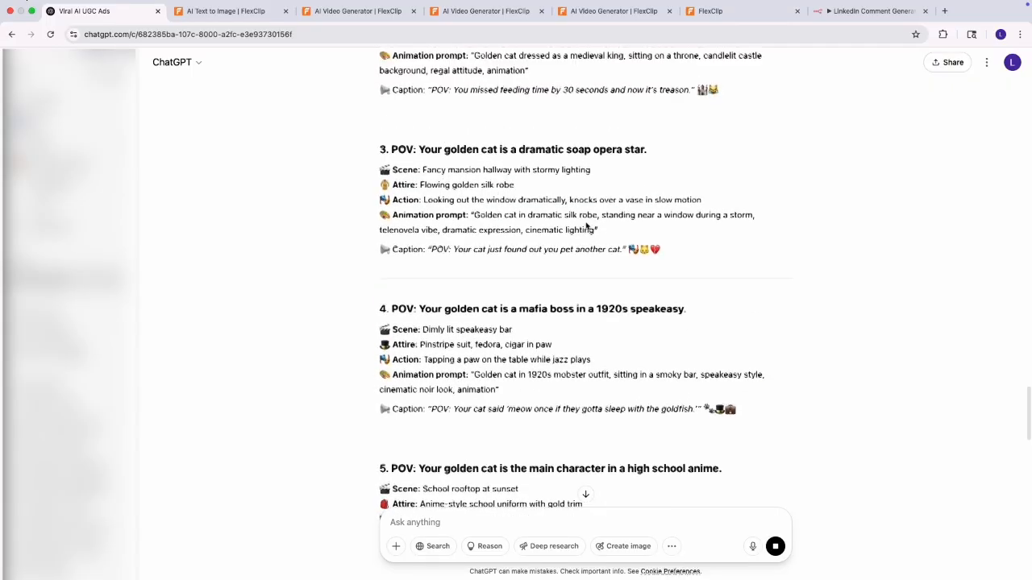
scroll(586, 227, up, 8)
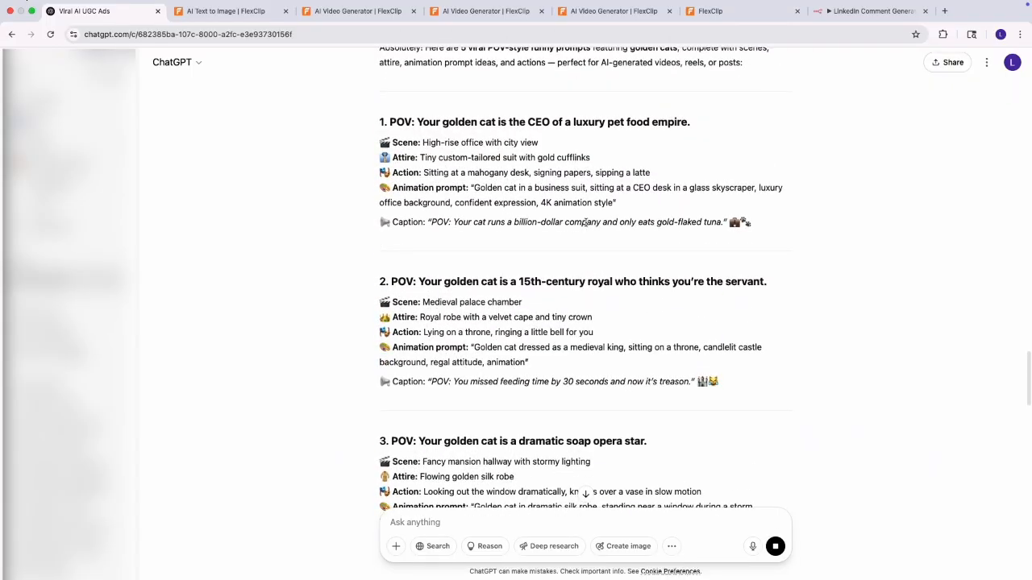
scroll(447, 172, down, 1)
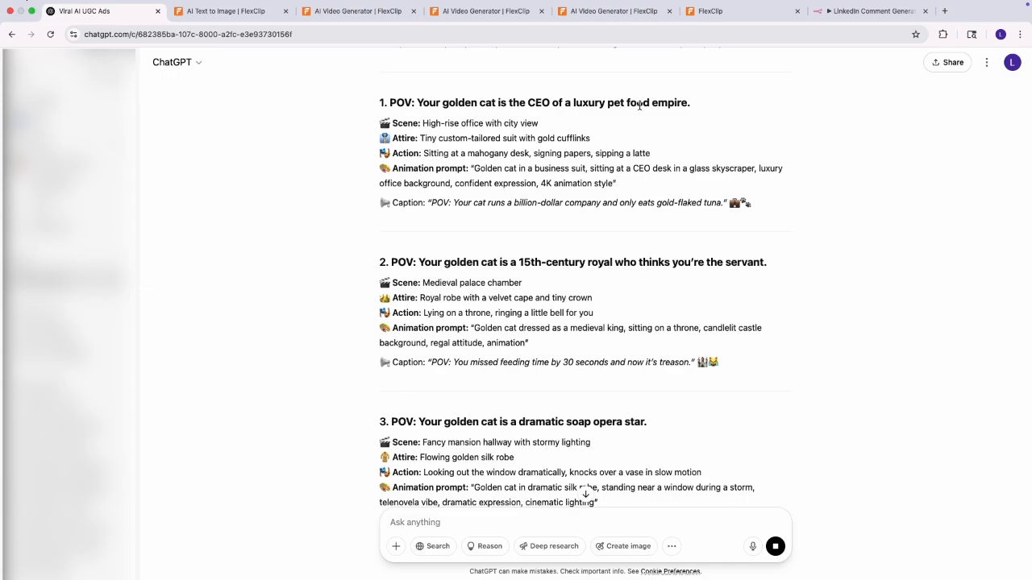
scroll(581, 354, down, 5)
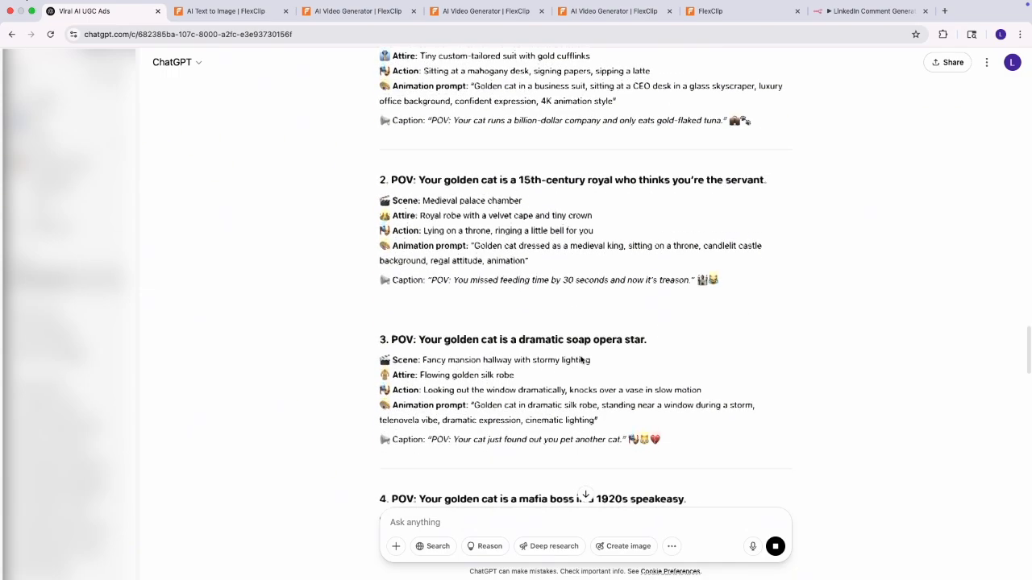
scroll(580, 359, up, 5)
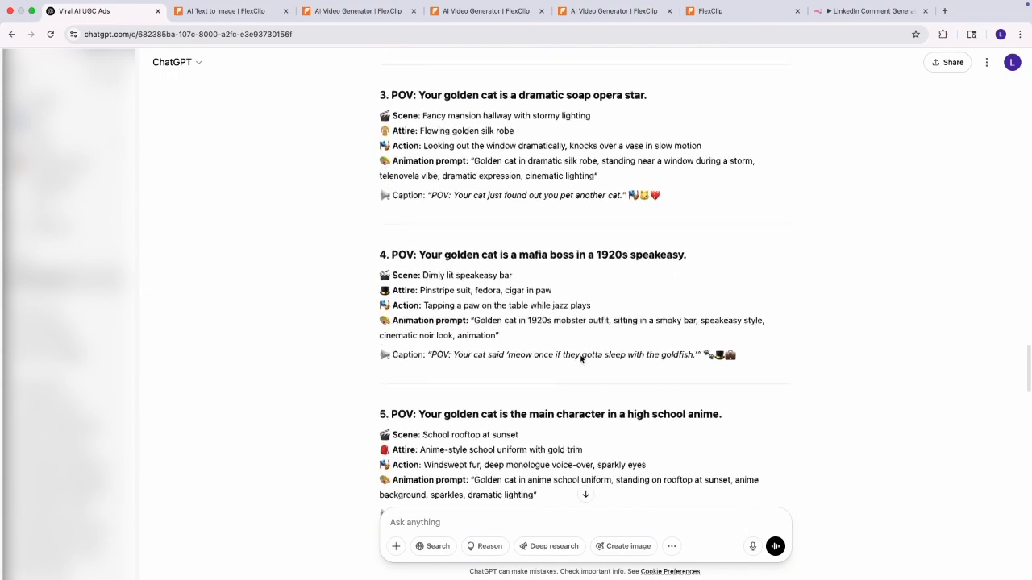
scroll(581, 359, up, 3)
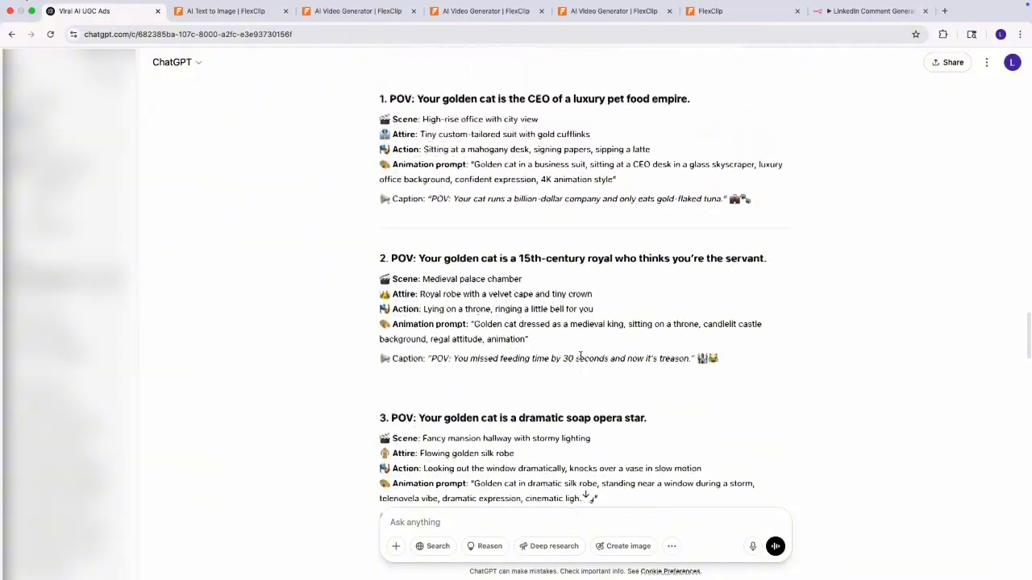
scroll(581, 359, down, 1)
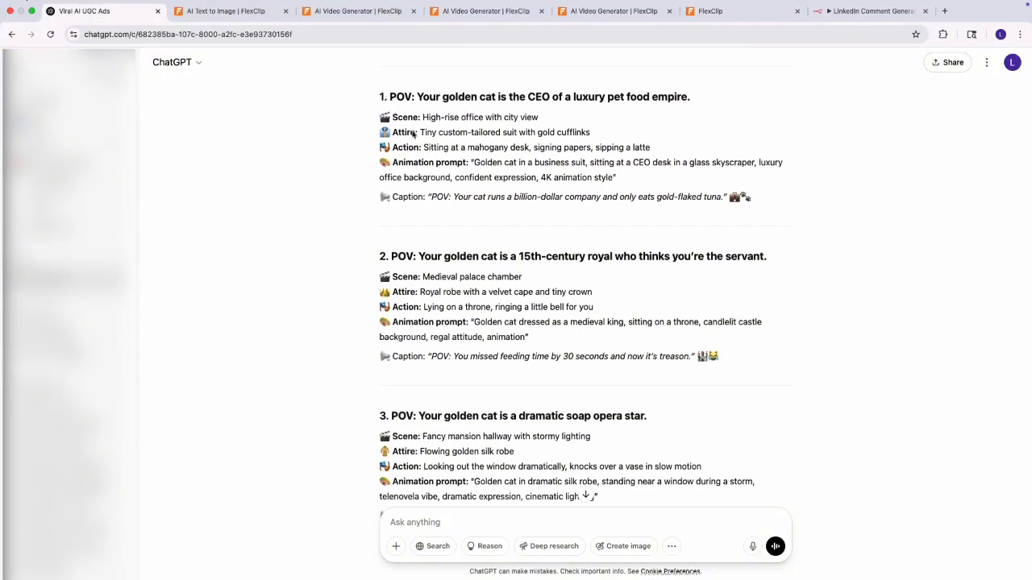
Switch to FlexClip and open its AI Text to Image generator.
click(230, 12)
mouse_move(523, 66)
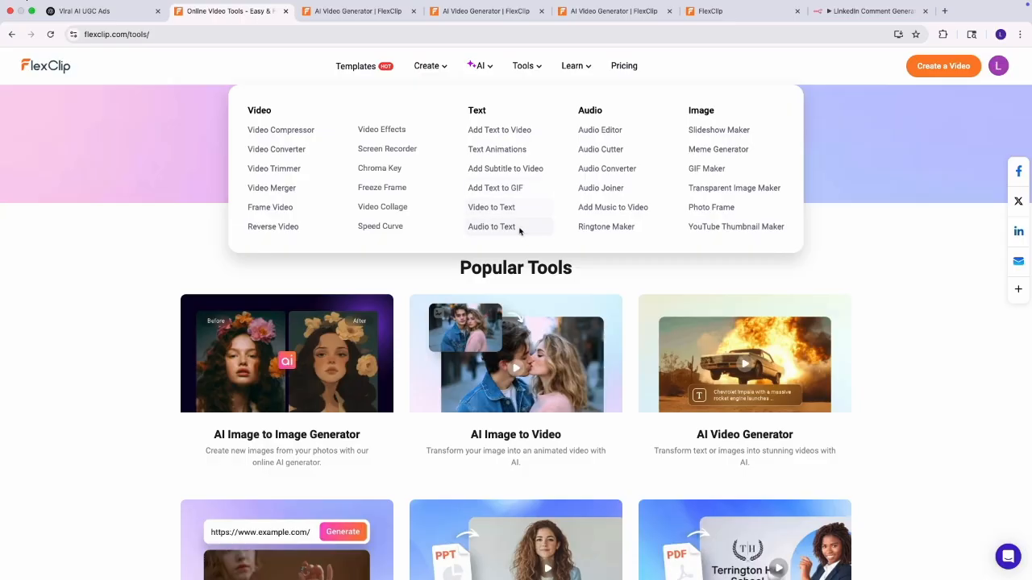
mouse_move(478, 65)
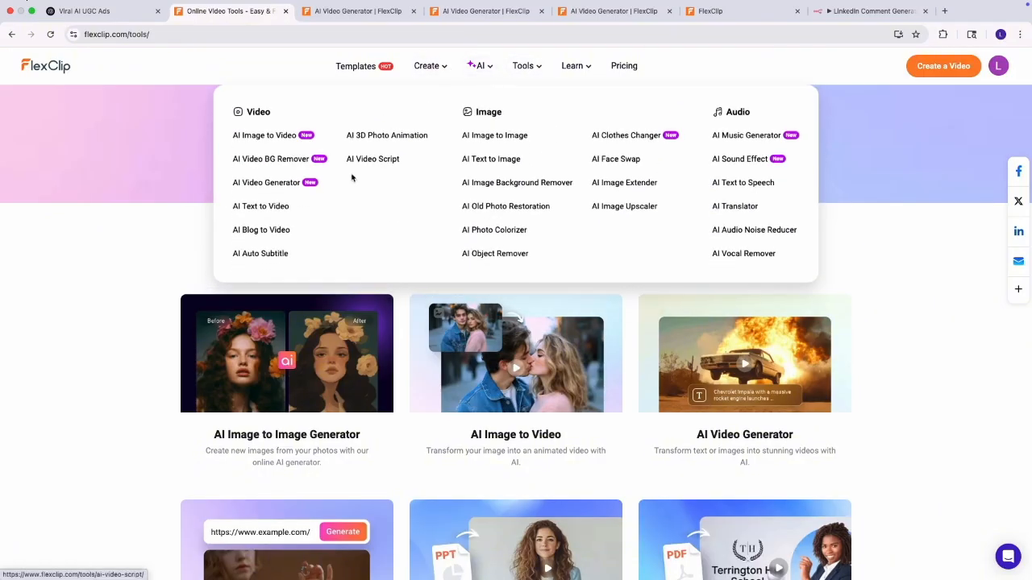
click(498, 165)
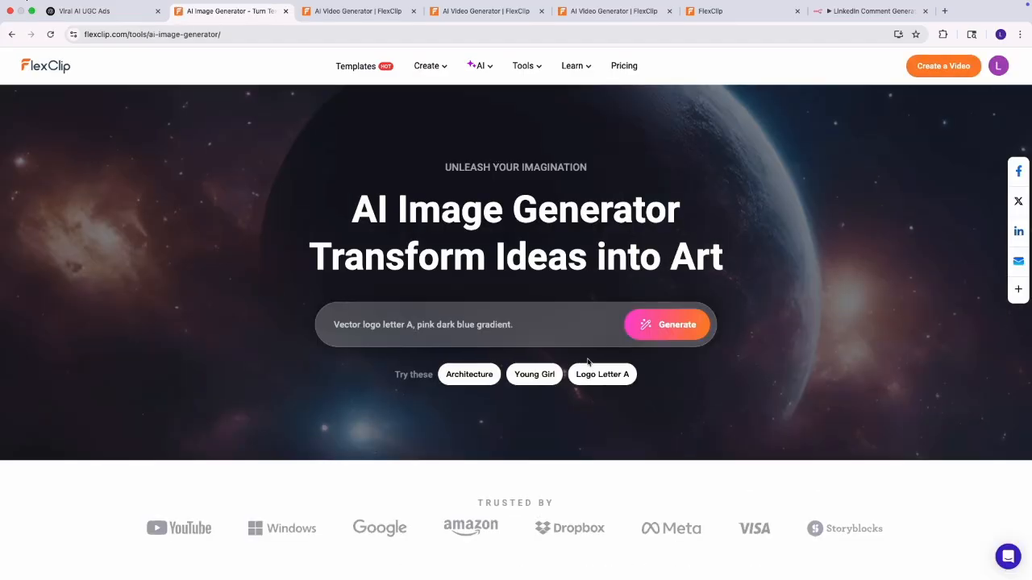
drag(484, 324, 516, 325)
key(ctrl+x)
Copy the animation prompt of the CEO golden cat idea from ChatGPT into FlexClip's image prompt.
click(112, 11)
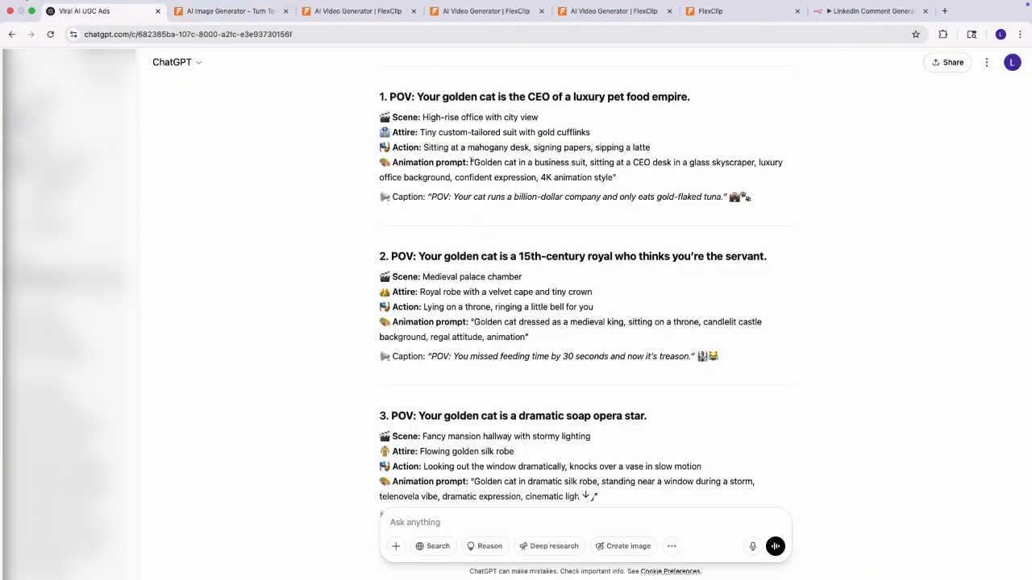
drag(473, 162, 616, 177)
key(ctrl+c)
click(226, 11)
key(ctrl+v)
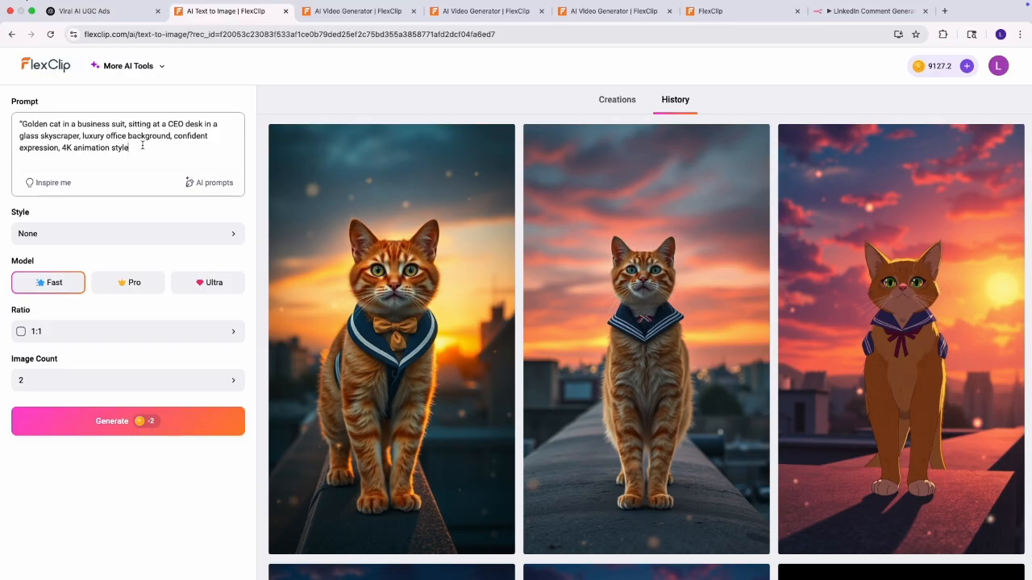
drag(142, 148, 20, 123)
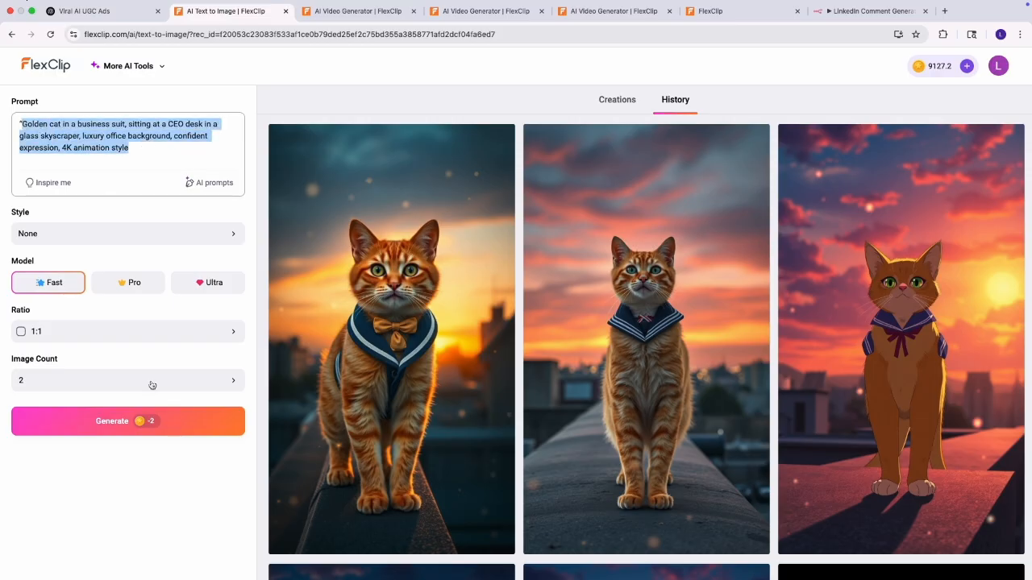
Set the image style to 3D.
click(78, 325)
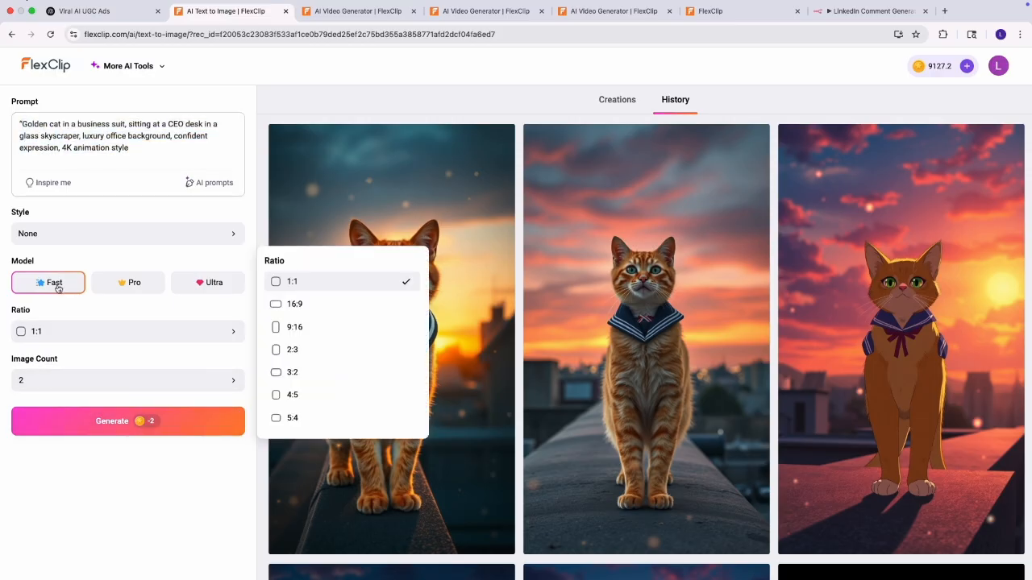
click(88, 302)
click(64, 233)
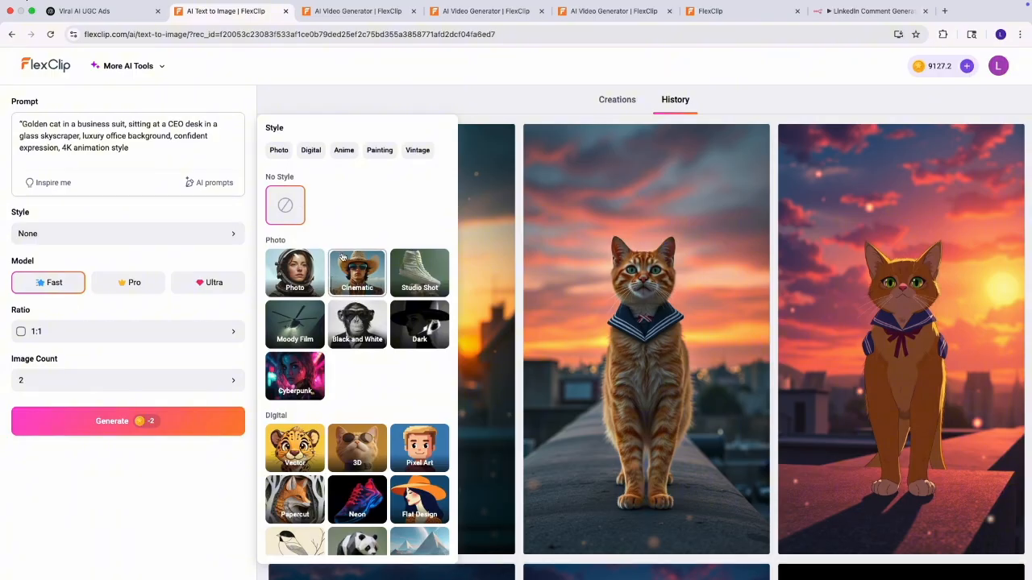
click(362, 453)
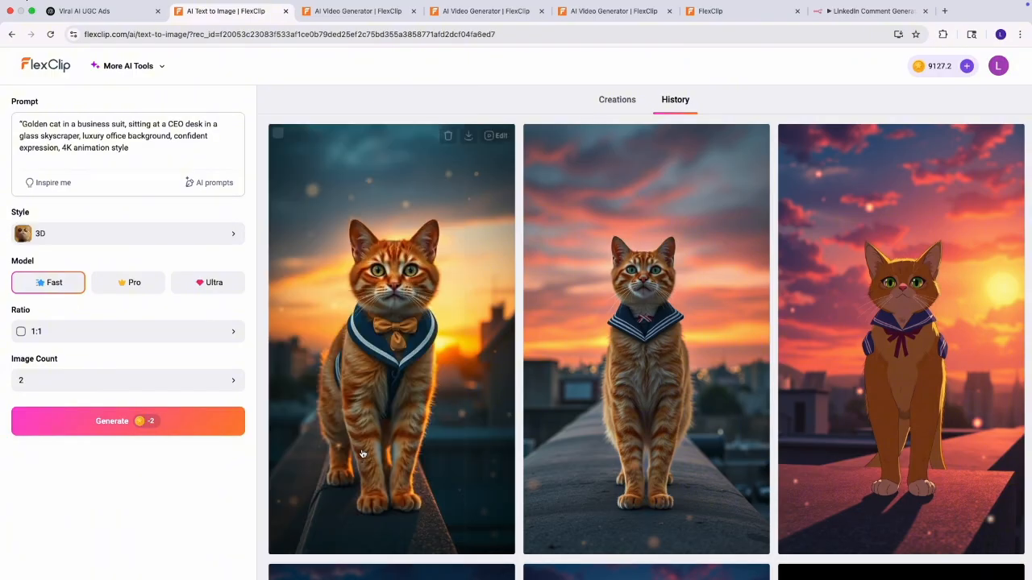
Try the Cinematic image style and switch back to 3D.
click(138, 234)
scroll(353, 216, up, 3)
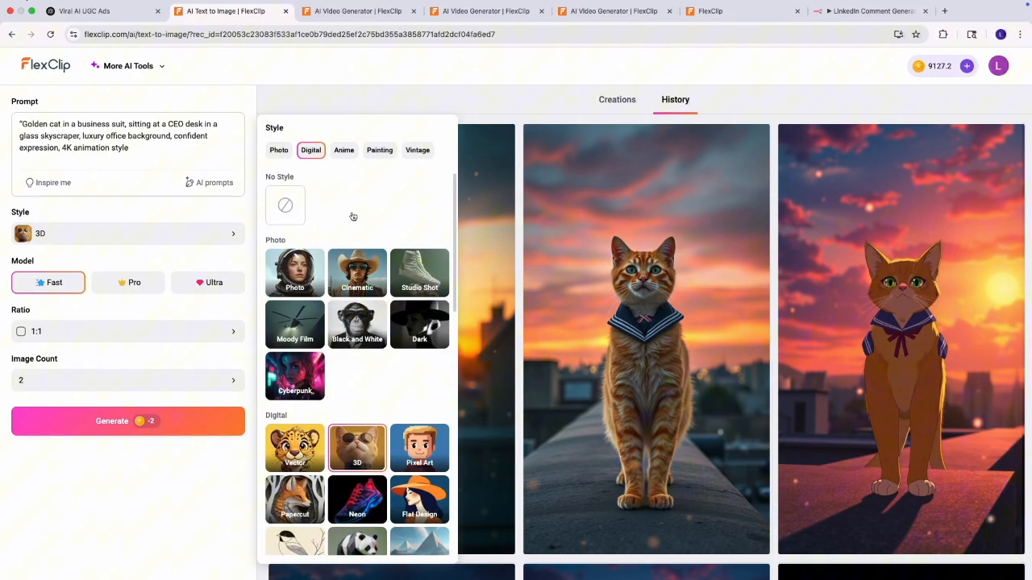
click(367, 275)
click(138, 233)
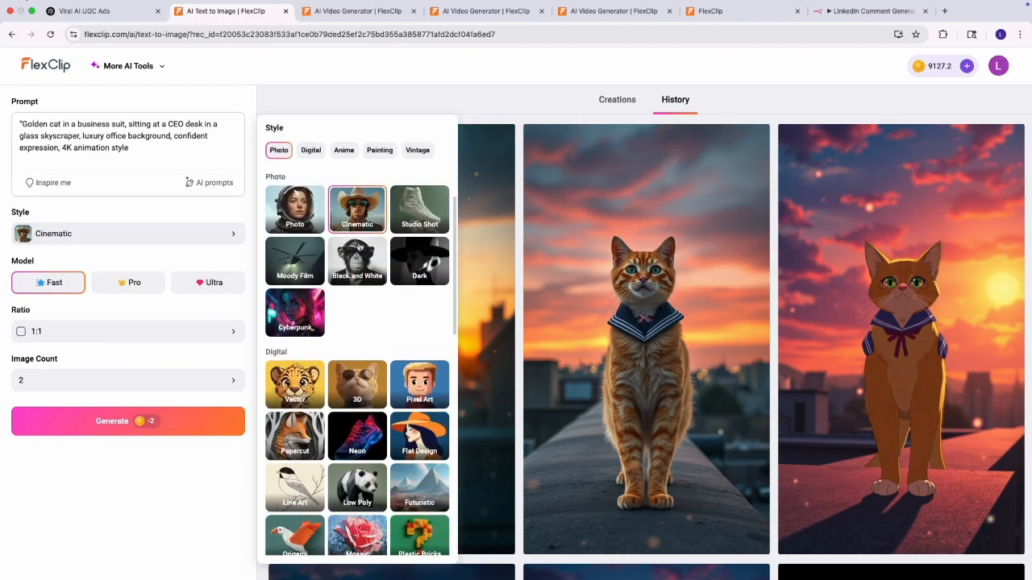
click(358, 393)
Set the image ratio to 9:16 and generate two images of the CEO cat.
click(79, 341)
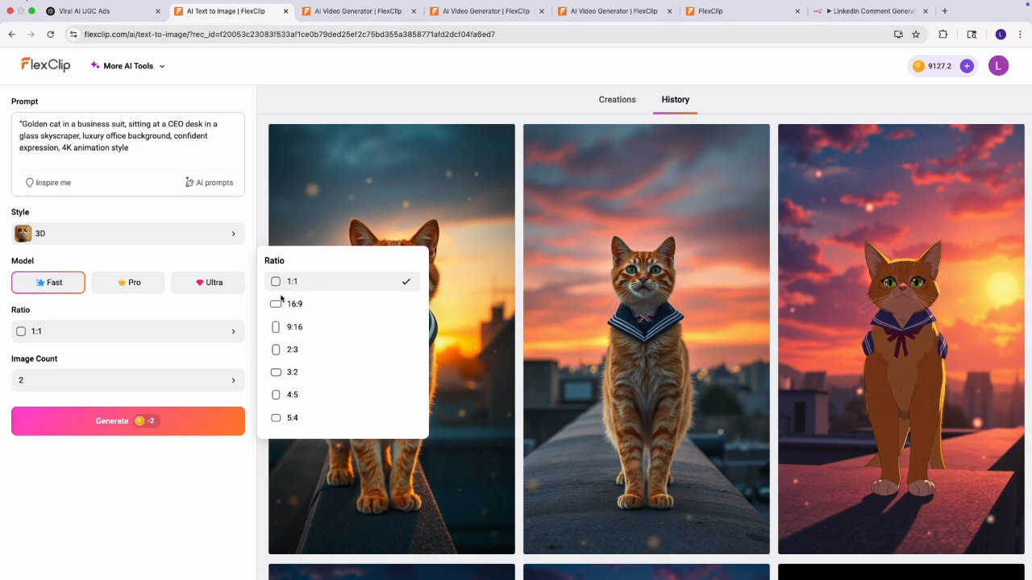
click(308, 326)
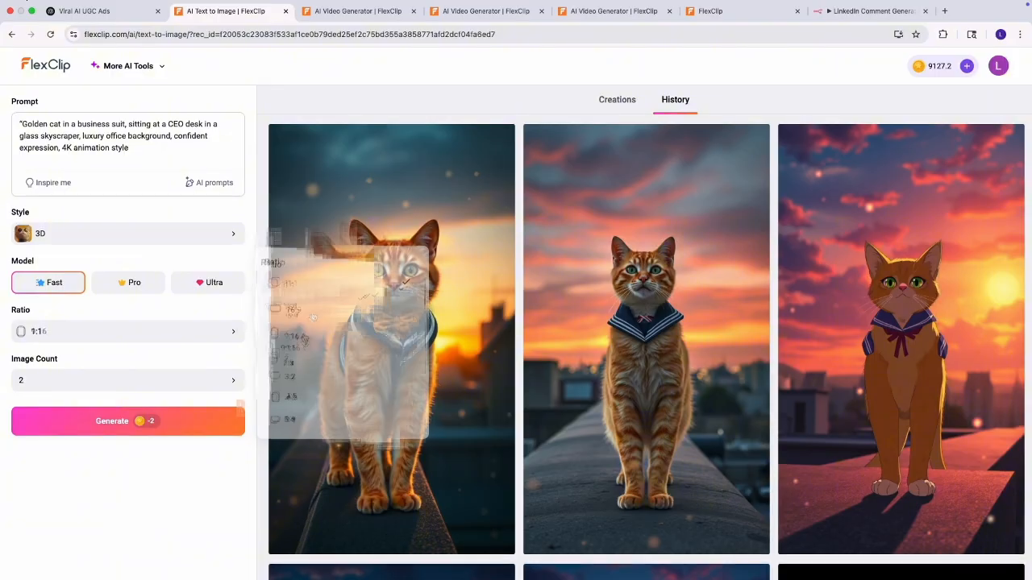
click(115, 379)
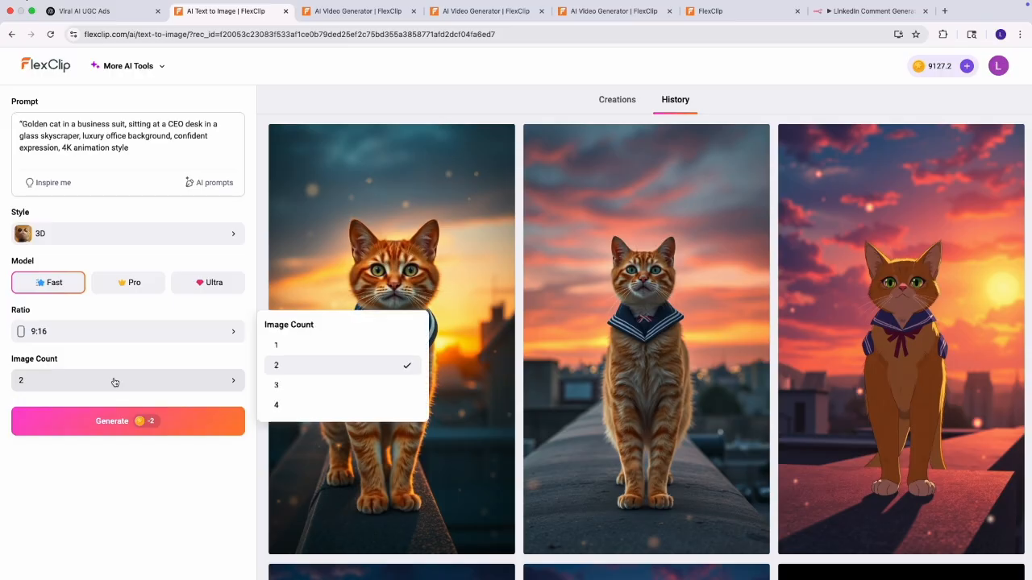
click(116, 379)
click(121, 421)
Look through the previously generated cat images in the generation history.
click(674, 99)
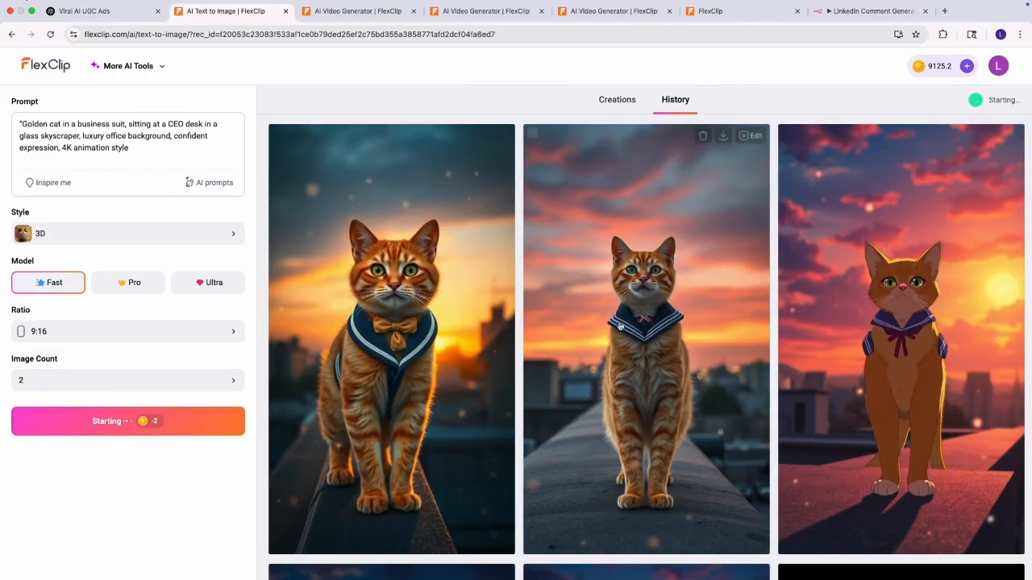
scroll(618, 345, down, 5)
scroll(618, 345, down, 10)
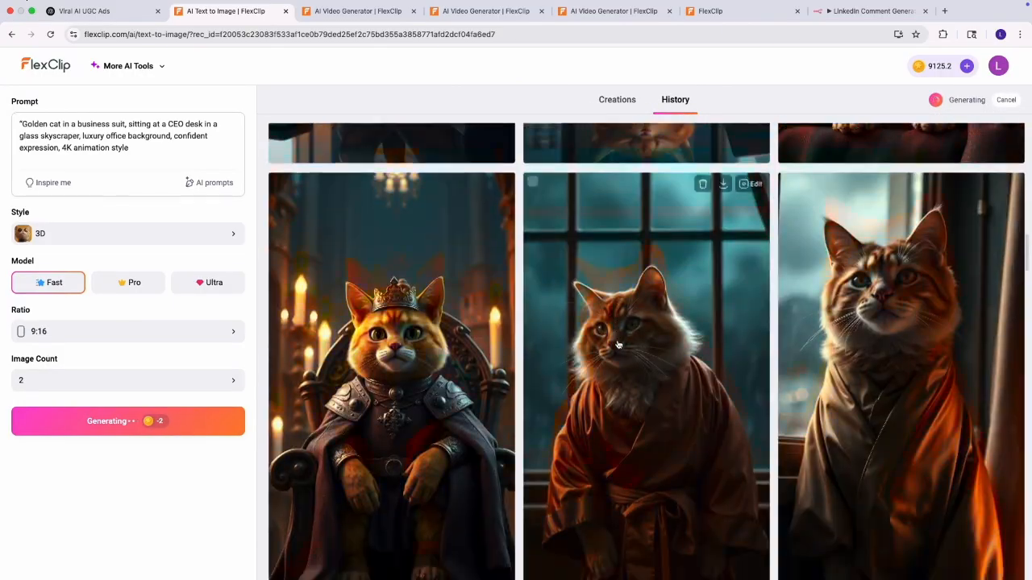
scroll(618, 345, up, 15)
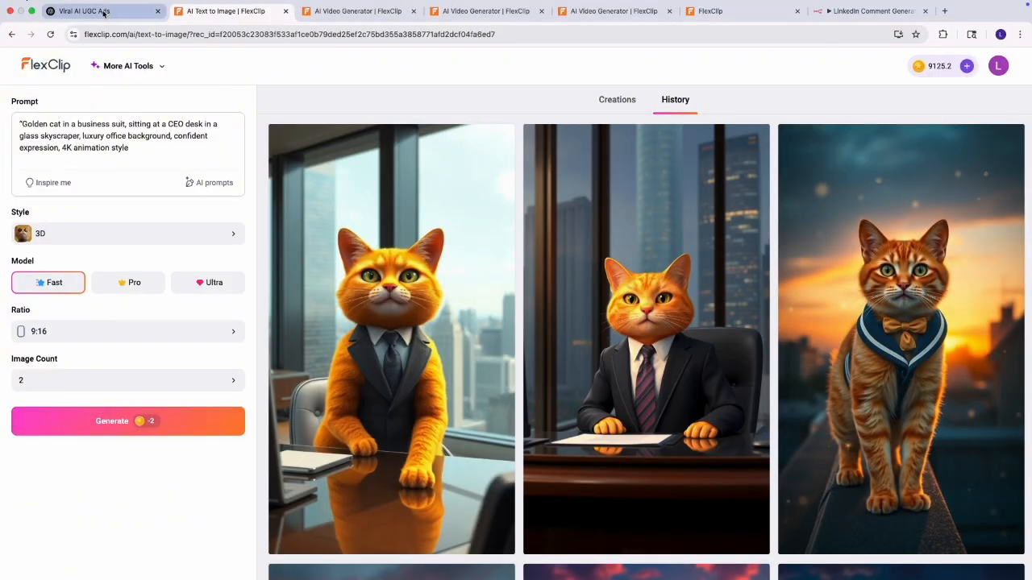
Replace the image prompt with ChatGPT's medieval king cat animation prompt and generate the images.
click(104, 13)
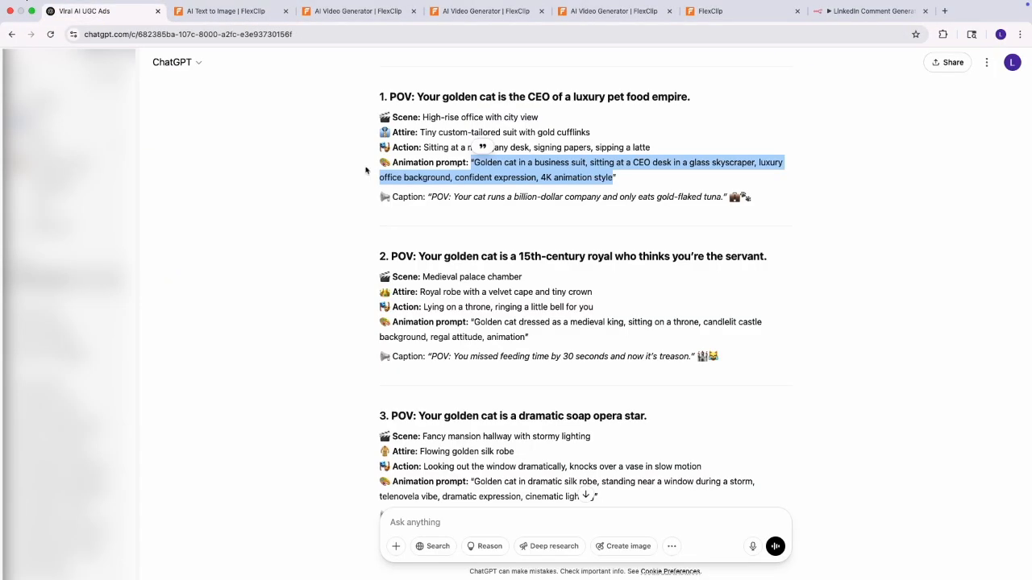
click(396, 279)
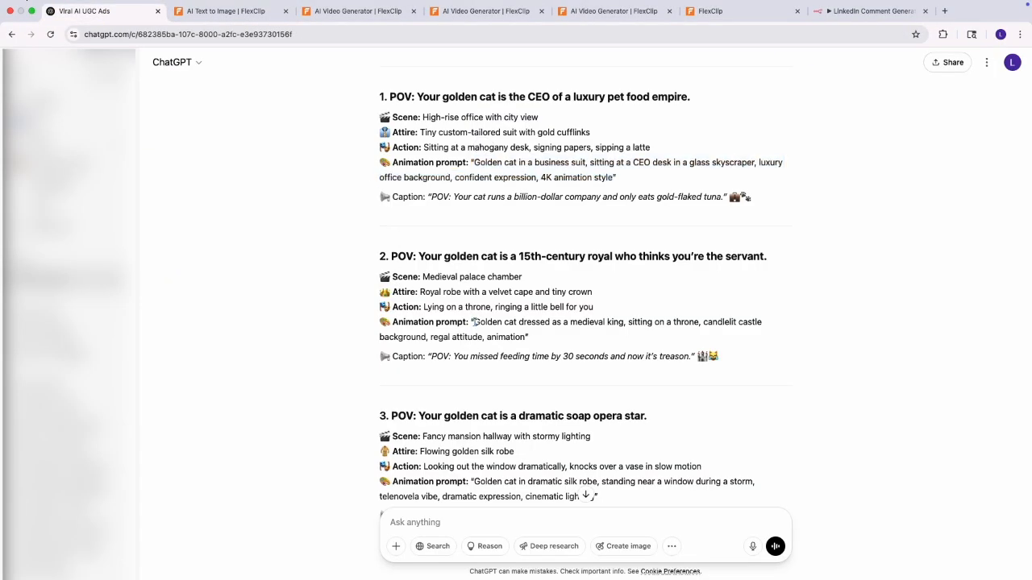
drag(474, 323, 542, 339)
key(super+c)
click(225, 10)
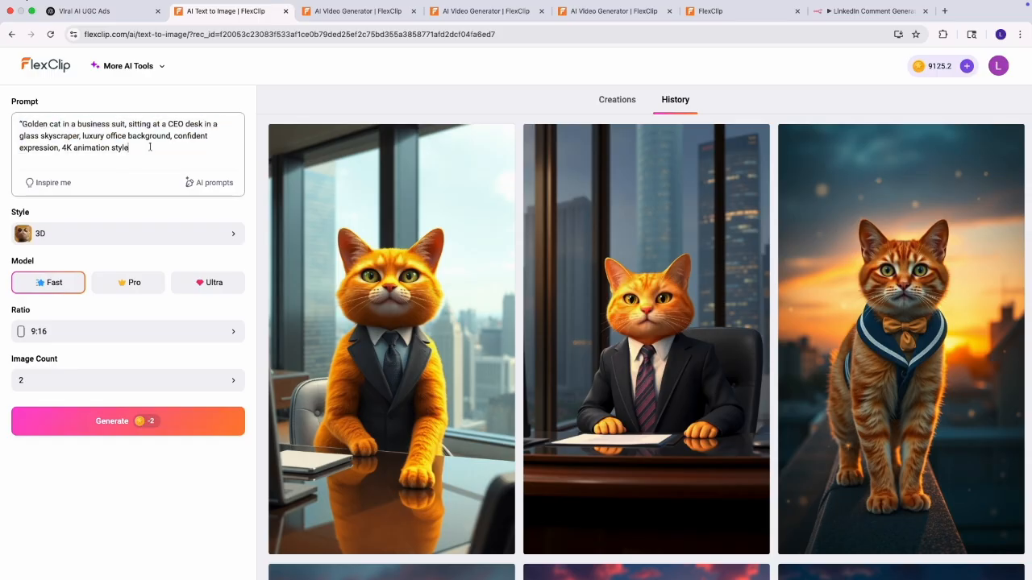
drag(130, 148, 6, 123)
key(super+v)
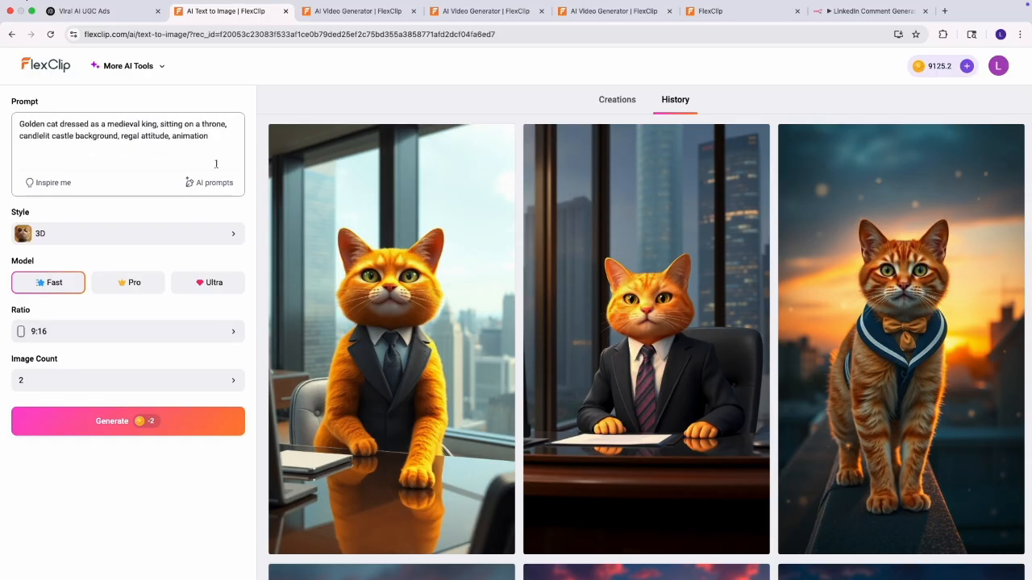
click(117, 420)
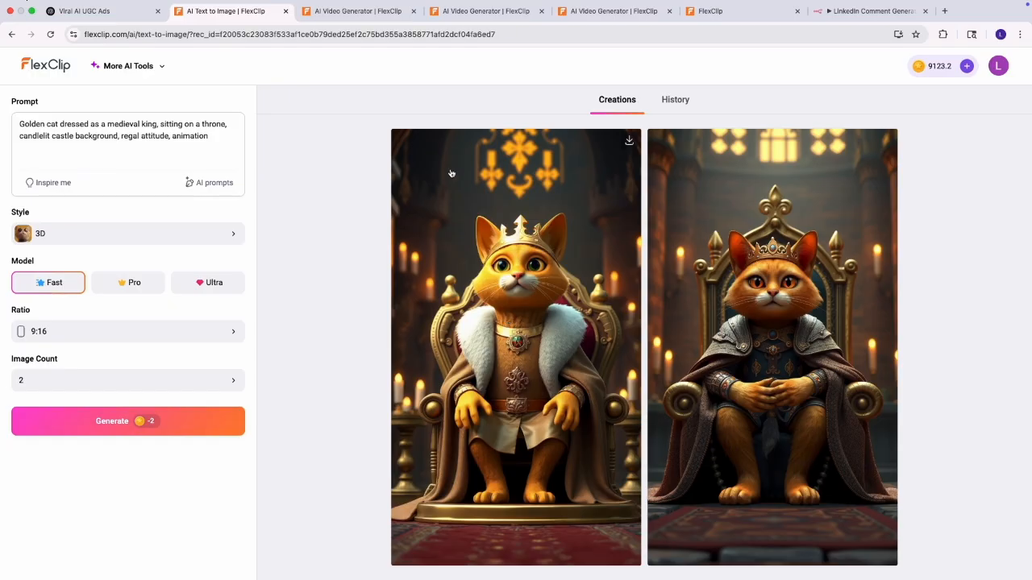
Replace the image prompt with ChatGPT's soap opera star animation prompt about a golden cat in a dramatic silk robe and generate the images.
click(100, 13)
click(481, 397)
scroll(472, 329, down, 5)
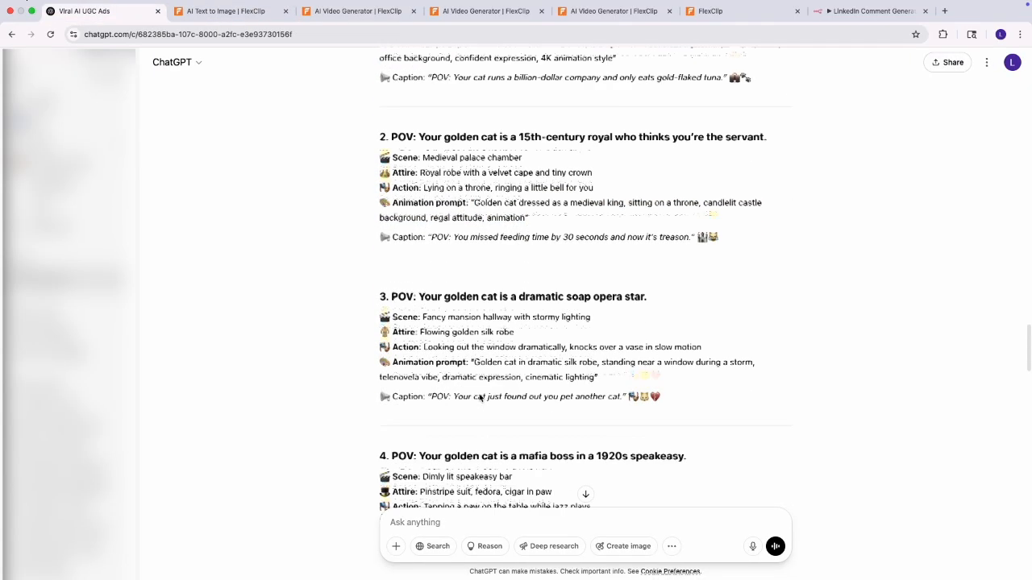
drag(472, 329, 598, 346)
key(super+c)
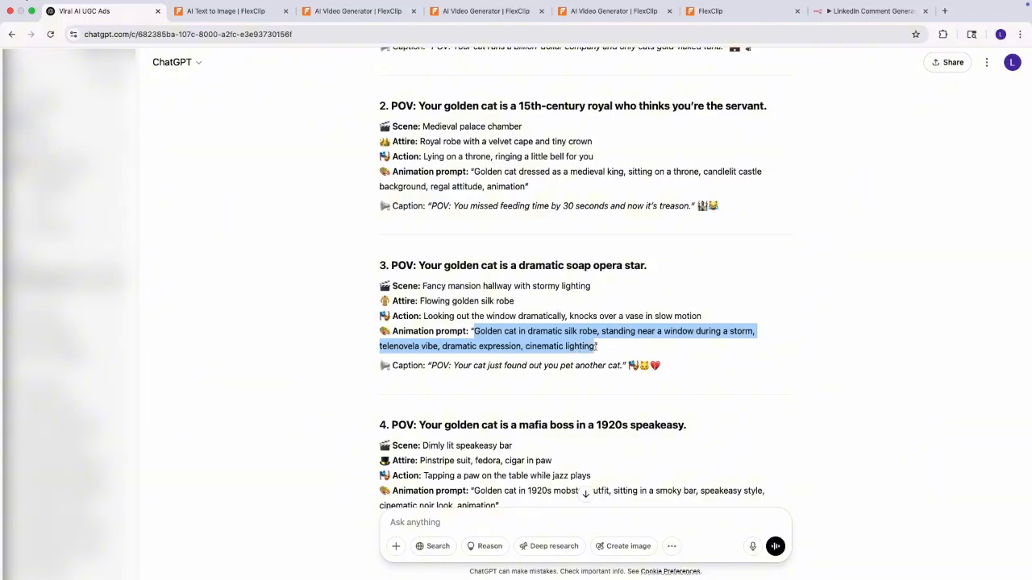
click(226, 10)
drag(211, 137, 18, 123)
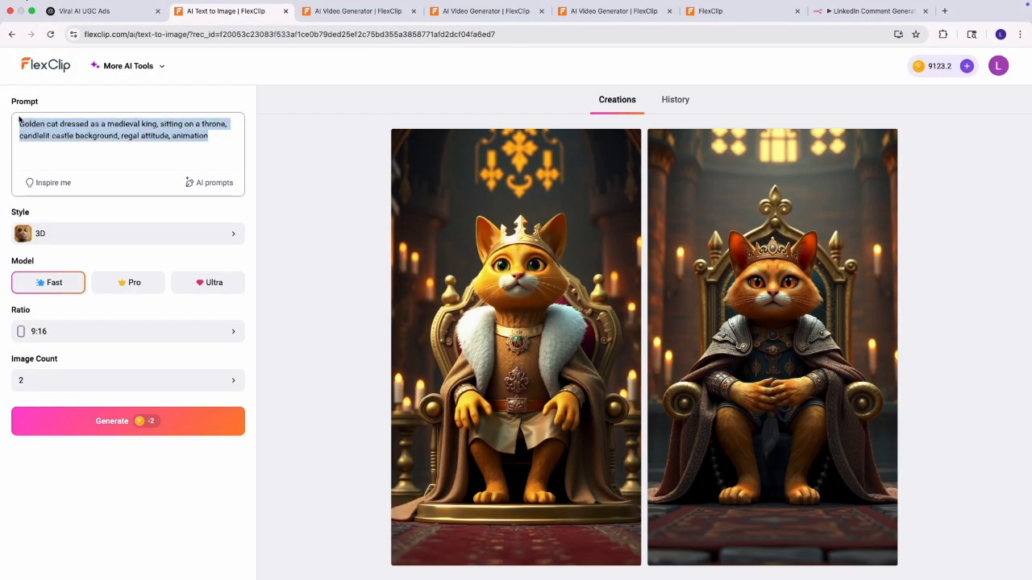
key(super+v)
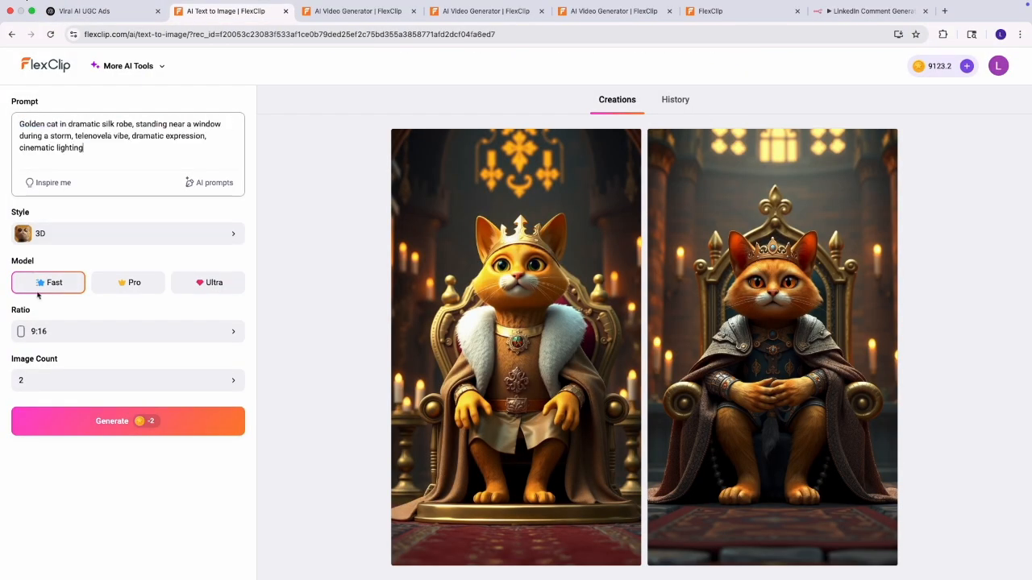
click(79, 434)
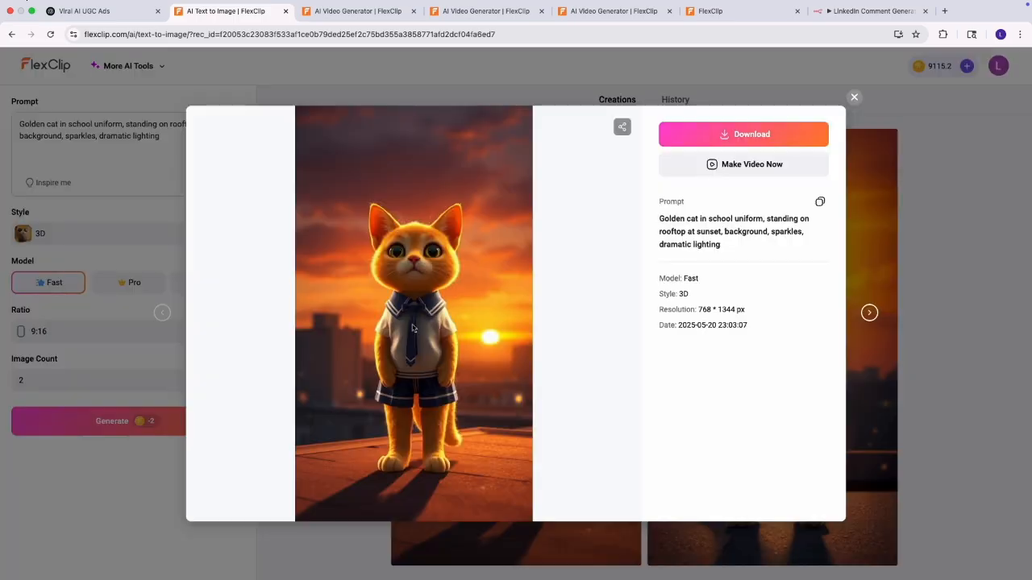
Close the enlarged school uniform cat image and review all the generated cat images in the generation history.
click(853, 98)
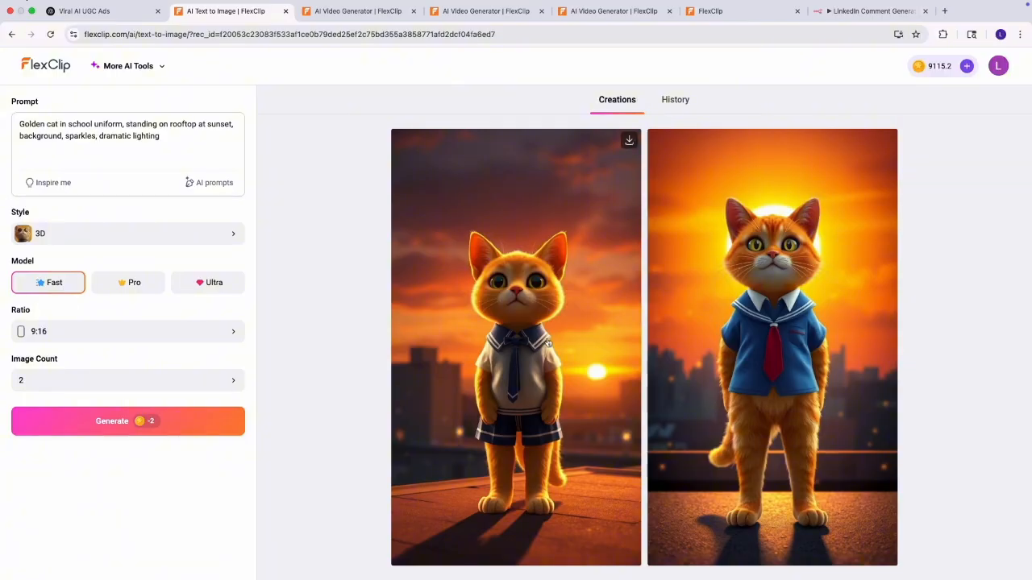
click(676, 99)
scroll(582, 389, down, 3)
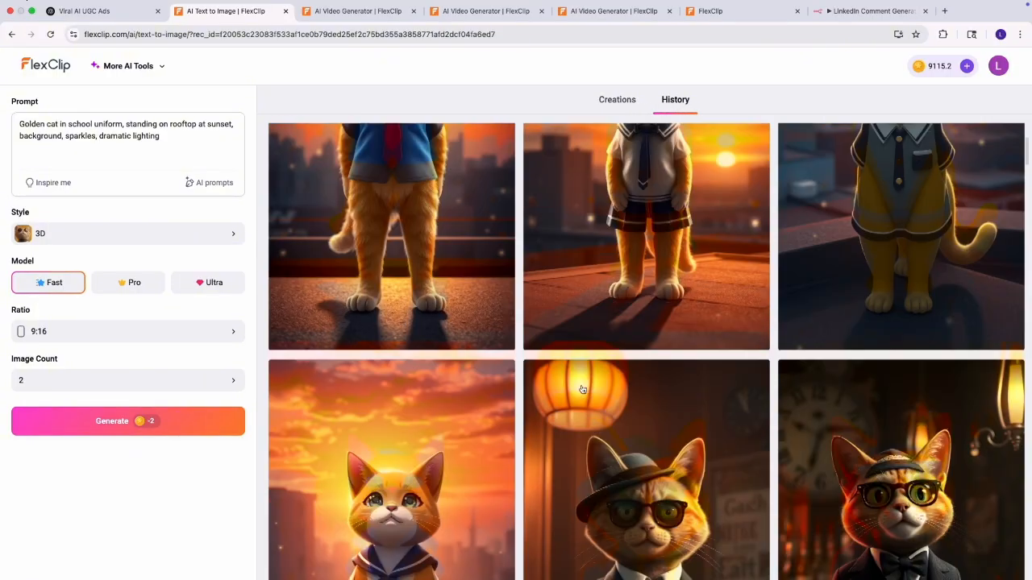
scroll(582, 389, down, 5)
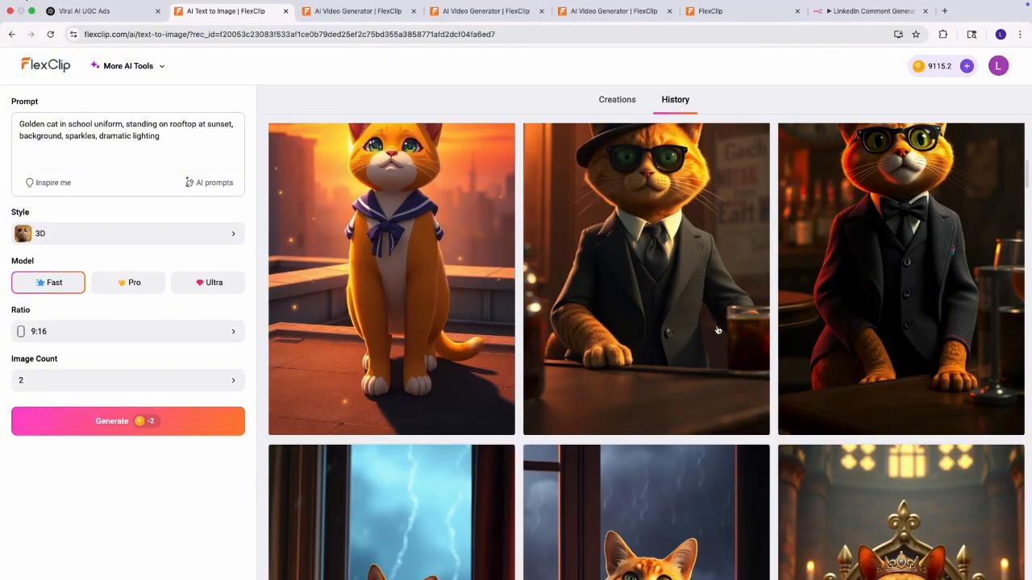
scroll(717, 330, down, 6)
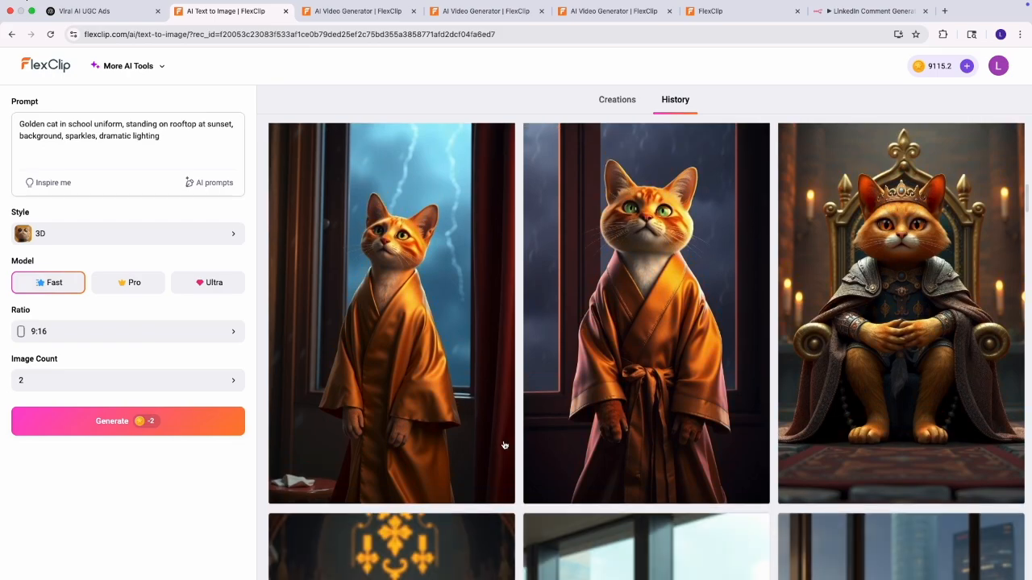
scroll(684, 474, down, 3)
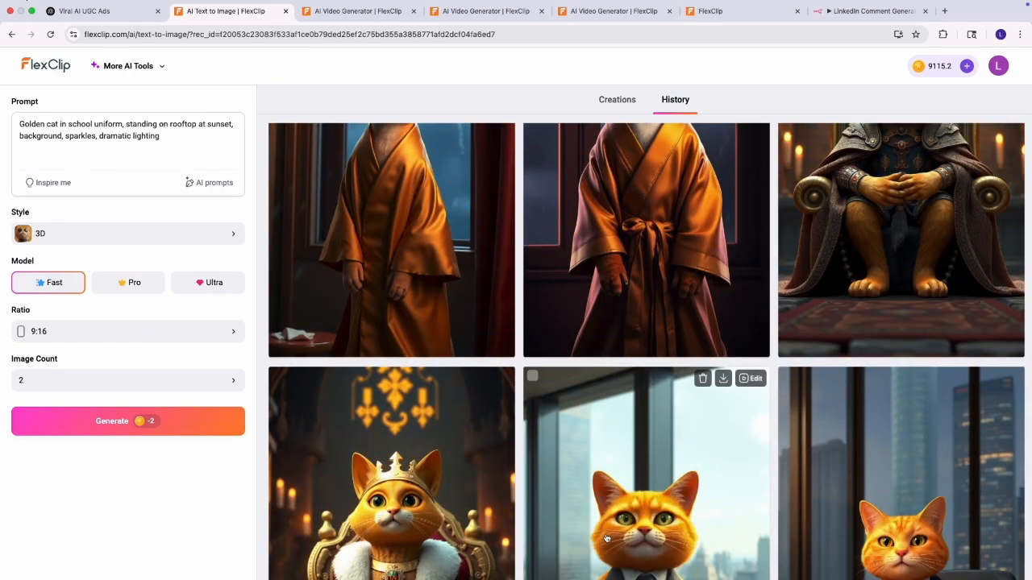
scroll(607, 538, down, 3)
scroll(475, 420, up, 2)
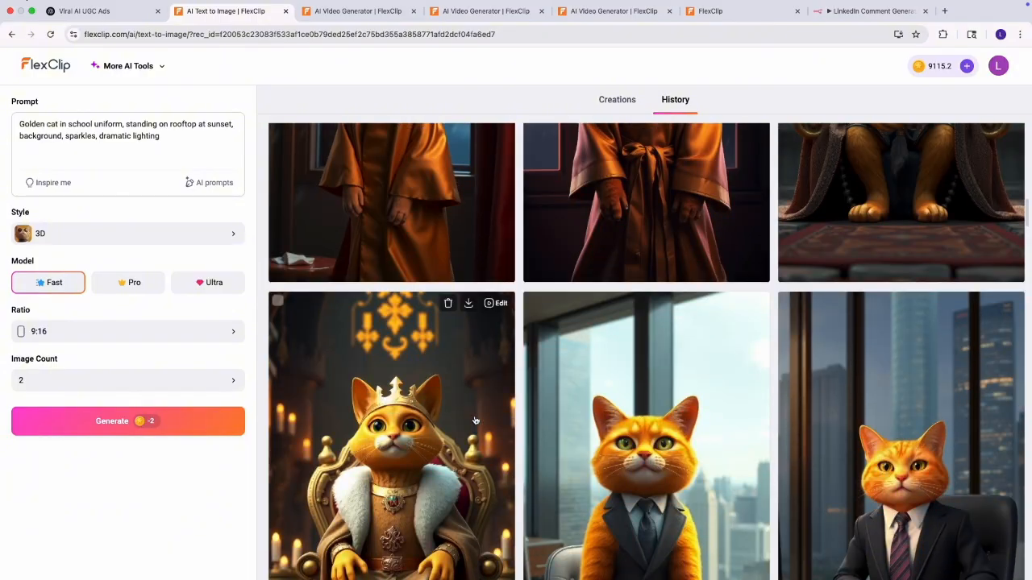
scroll(476, 420, up, 4)
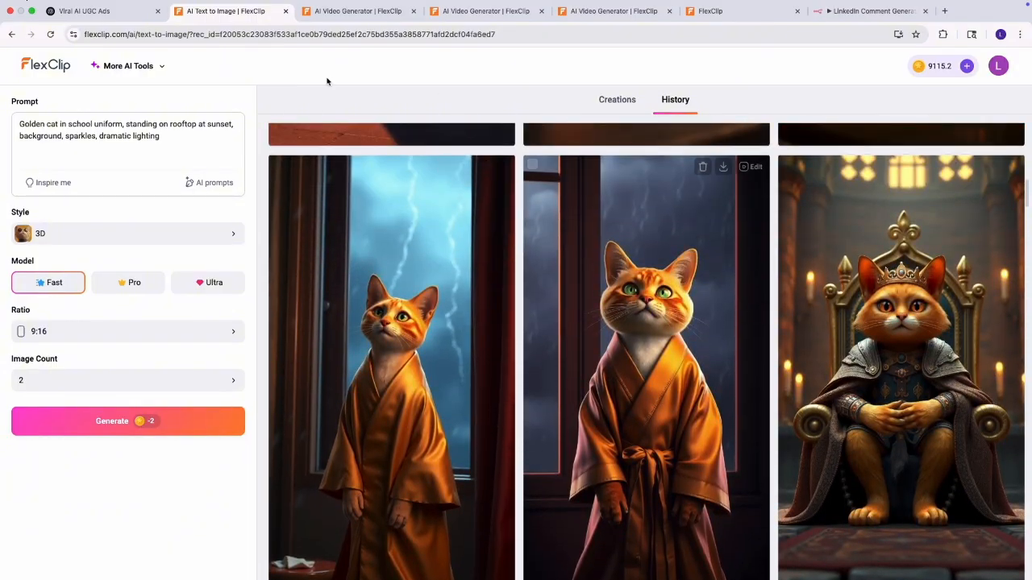
Remove the source image from the video generator and open the AI Image to Video tool's image upload from the FlexClip site.
click(333, 15)
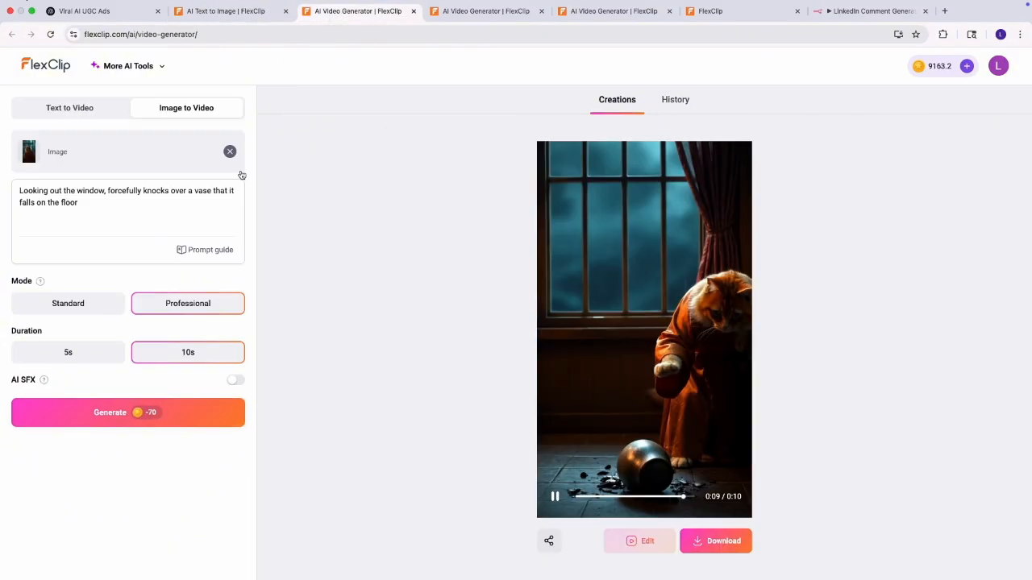
click(230, 151)
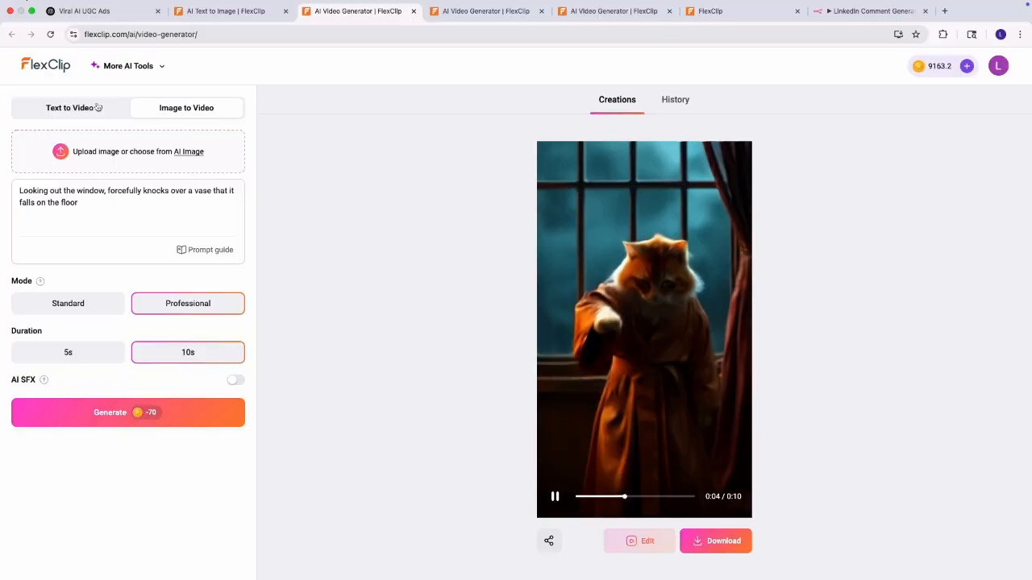
click(53, 70)
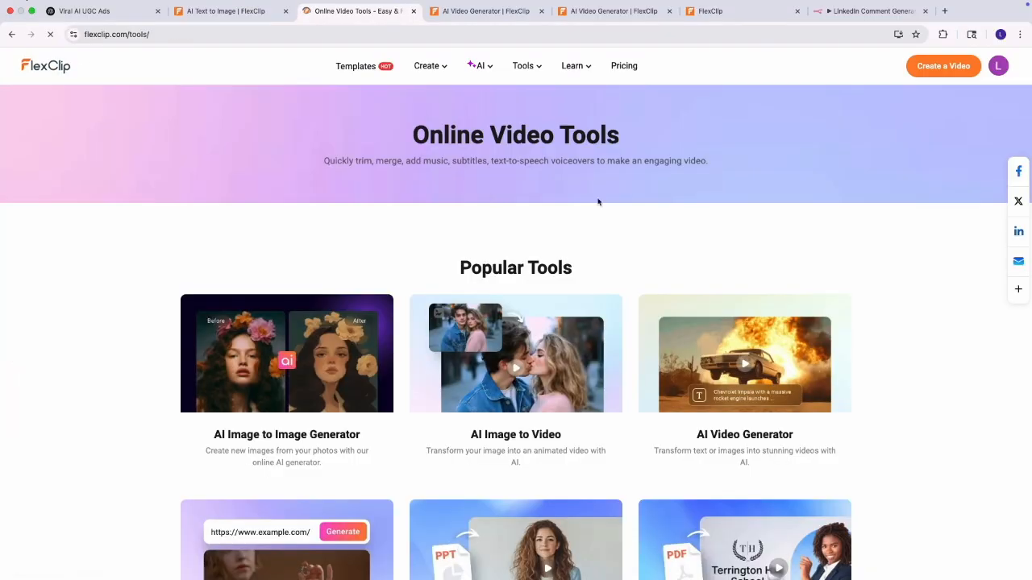
mouse_move(488, 67)
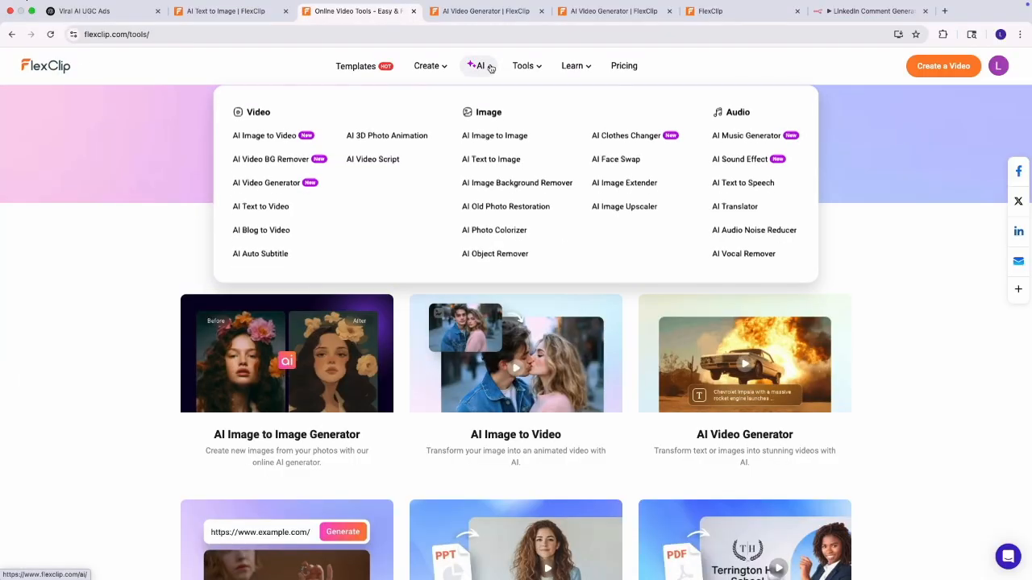
click(271, 143)
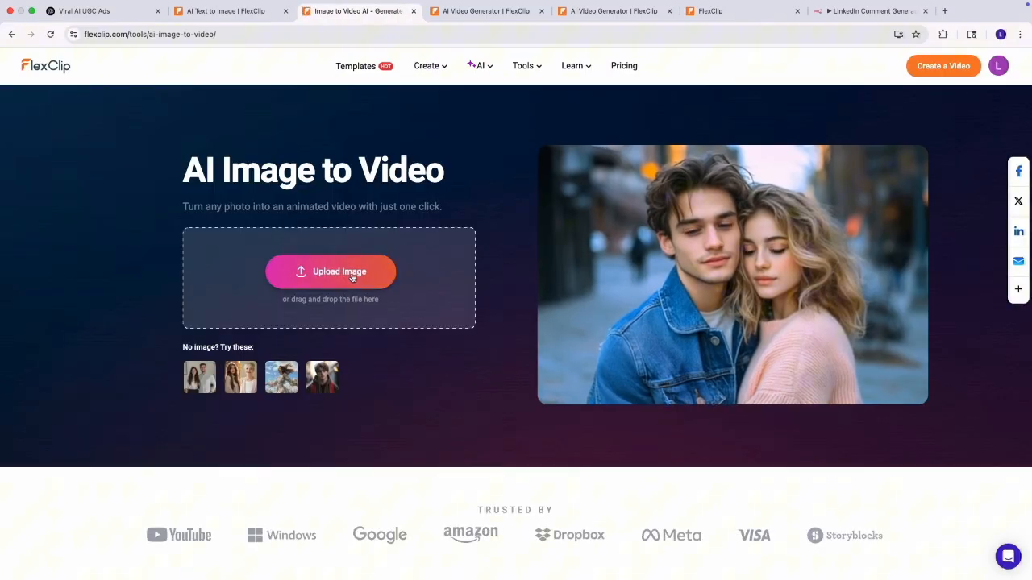
click(350, 273)
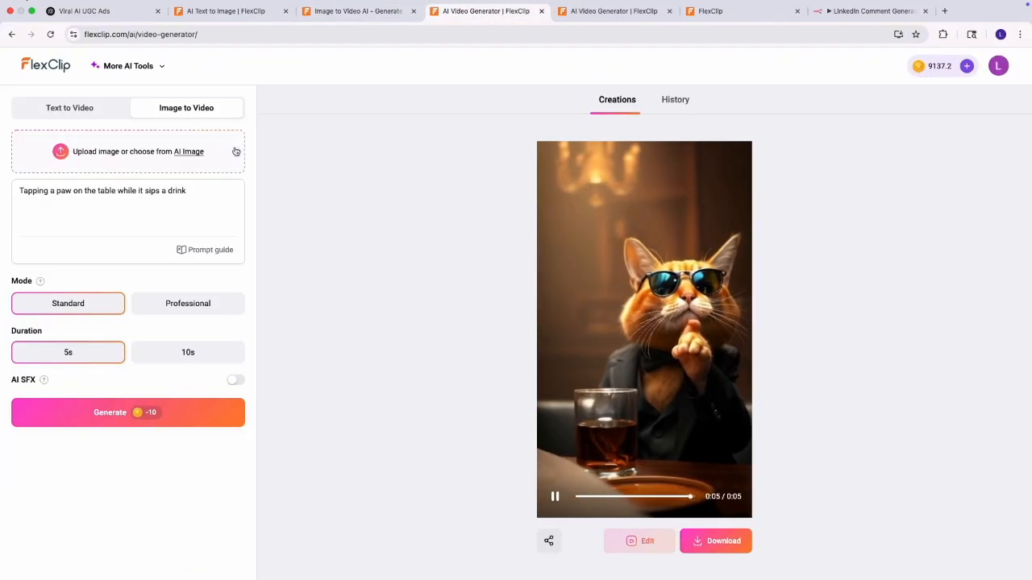
Choose the AI-generated cat in school shorts and tie on the sunset rooftop as the video's source image.
click(190, 153)
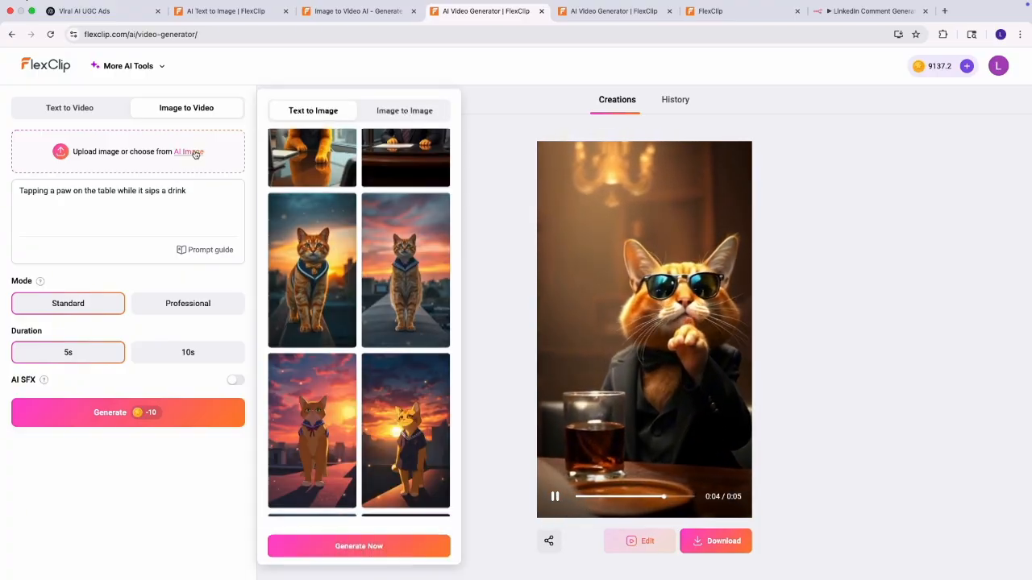
scroll(331, 261, up, 10)
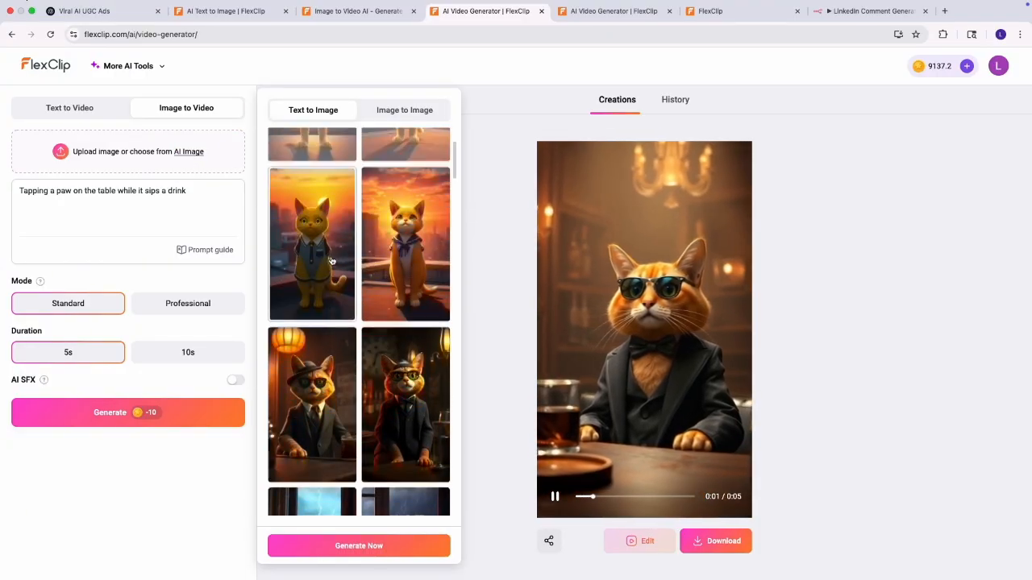
scroll(331, 261, up, 2)
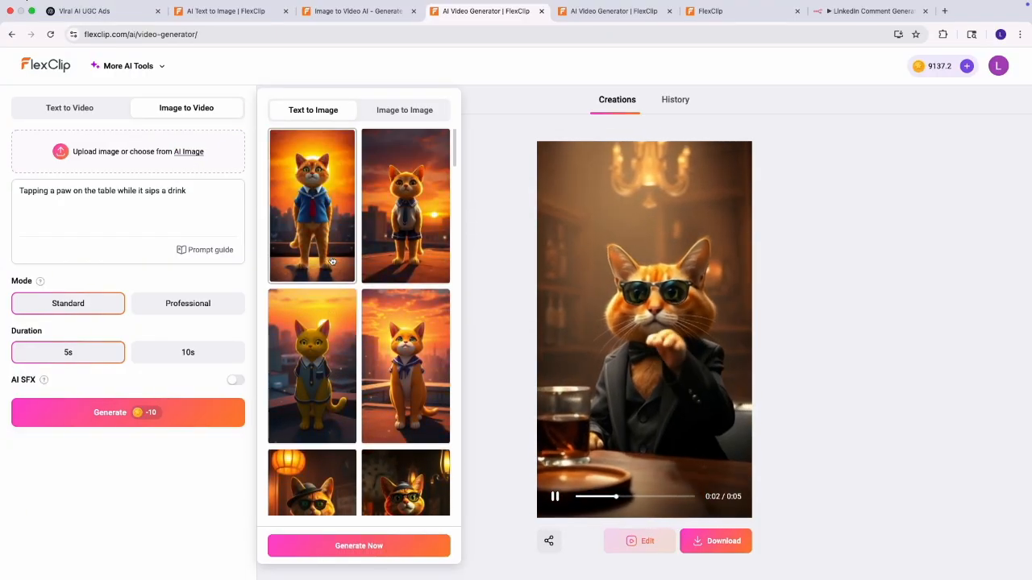
click(413, 231)
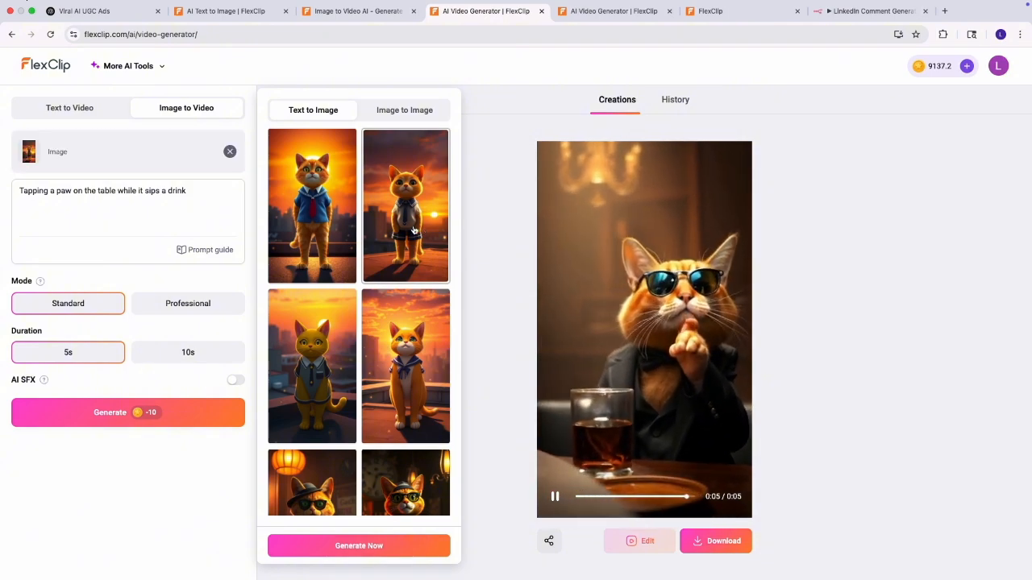
Replace the video prompt with ChatGPT's high school anime action "Windswept fur, deep monologue voice-over, sparkly eyes" and generate the video.
click(195, 198)
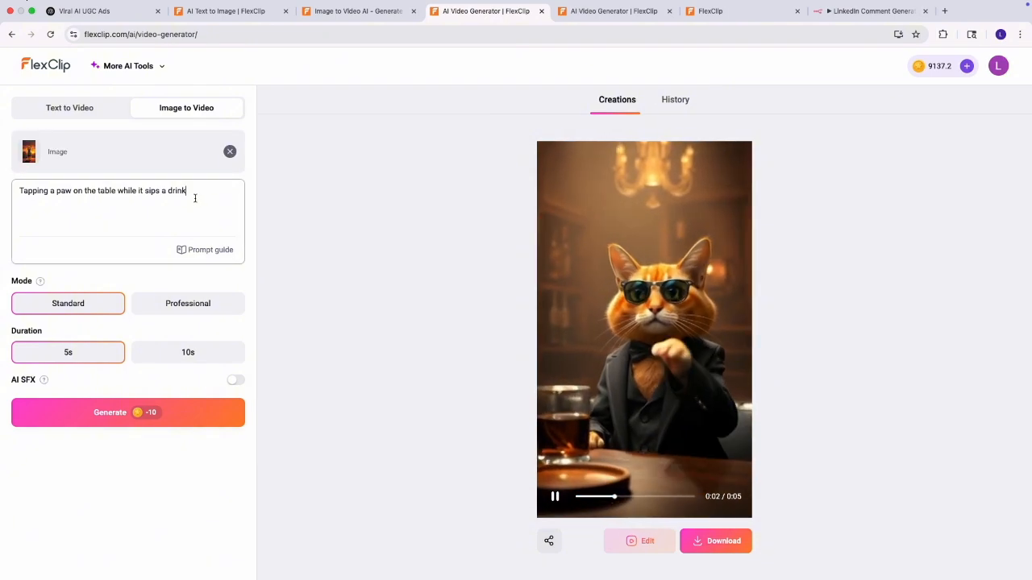
click(104, 11)
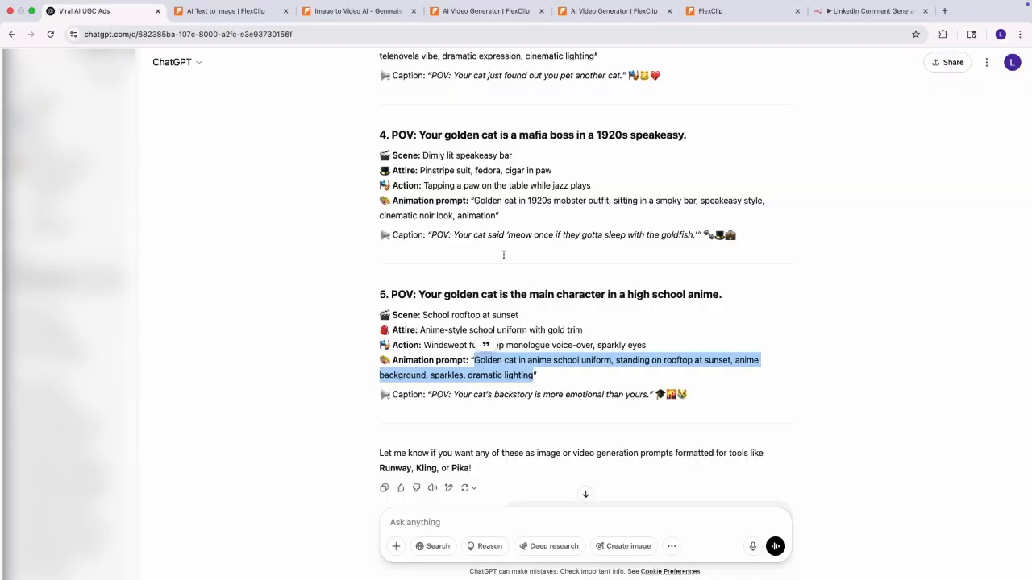
drag(424, 345, 664, 348)
key(super+c)
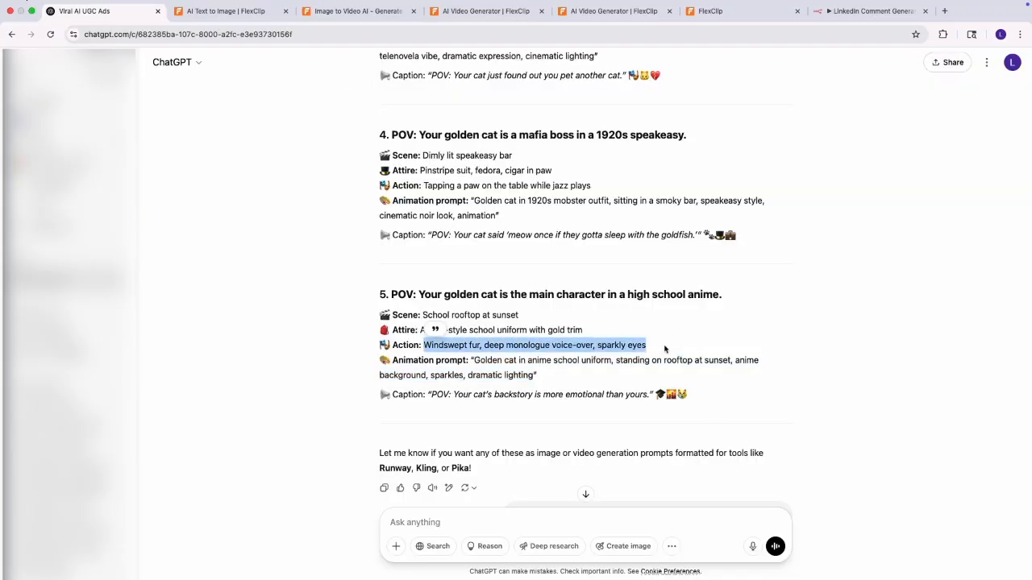
click(479, 12)
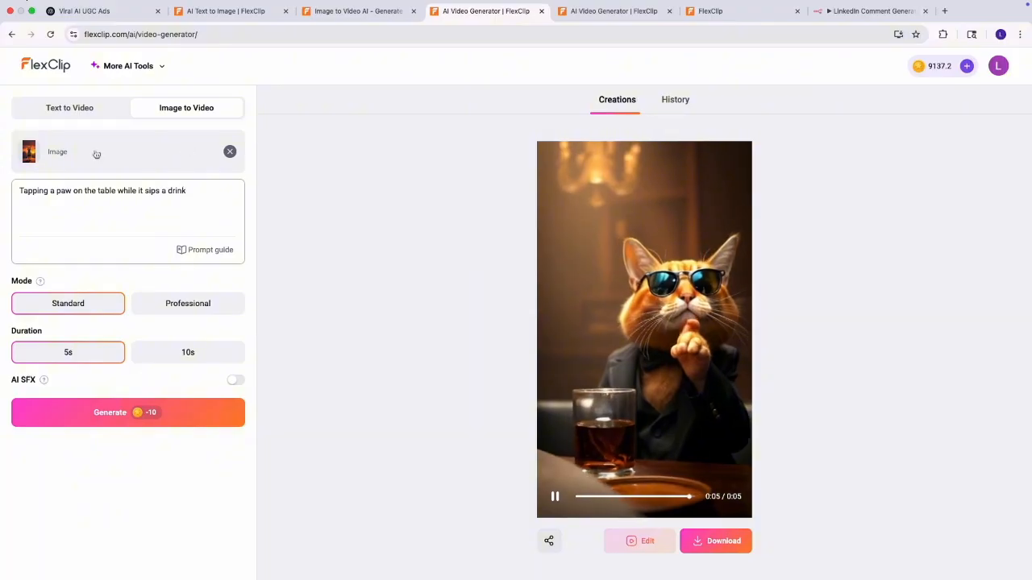
drag(194, 191, 2, 194)
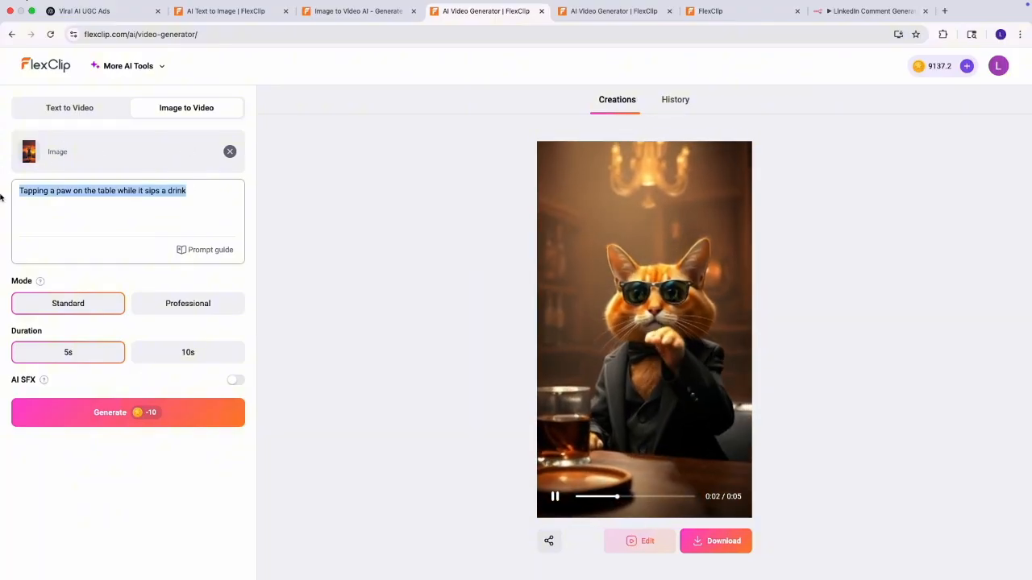
key(super+v)
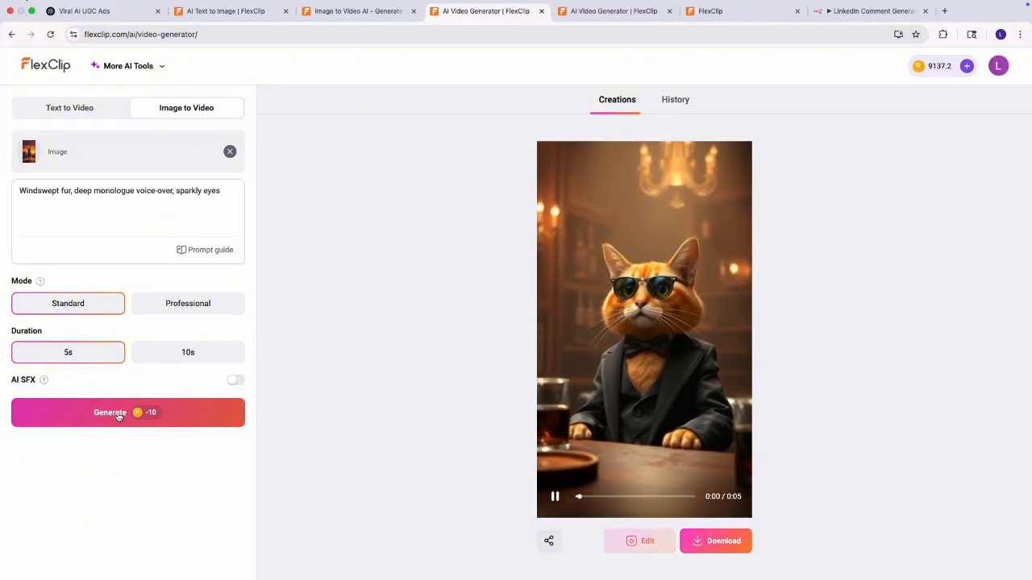
click(119, 414)
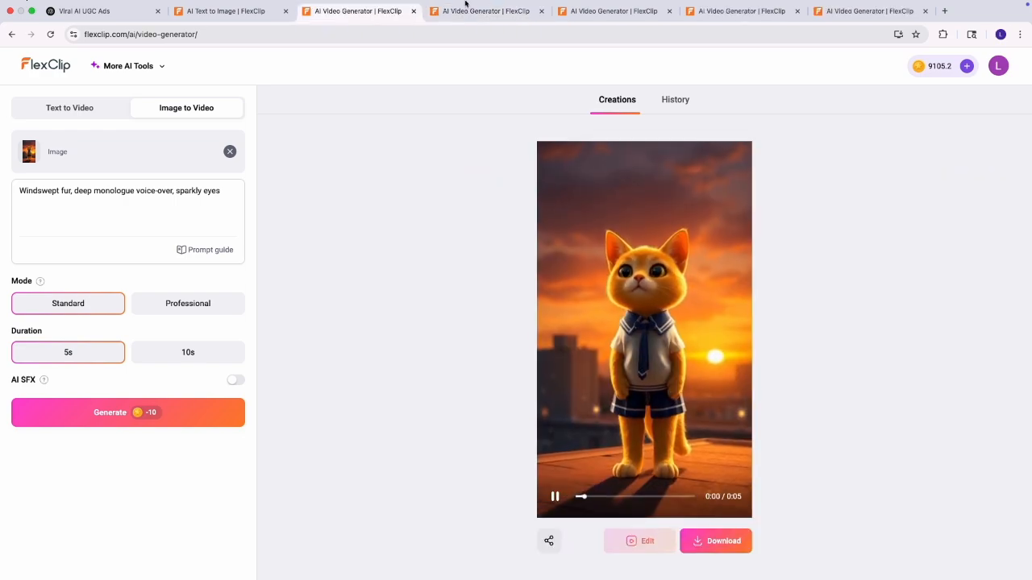
Review the generated mobster, soap opera, medieval king and CEO cat videos.
key(ctrl+Tab)
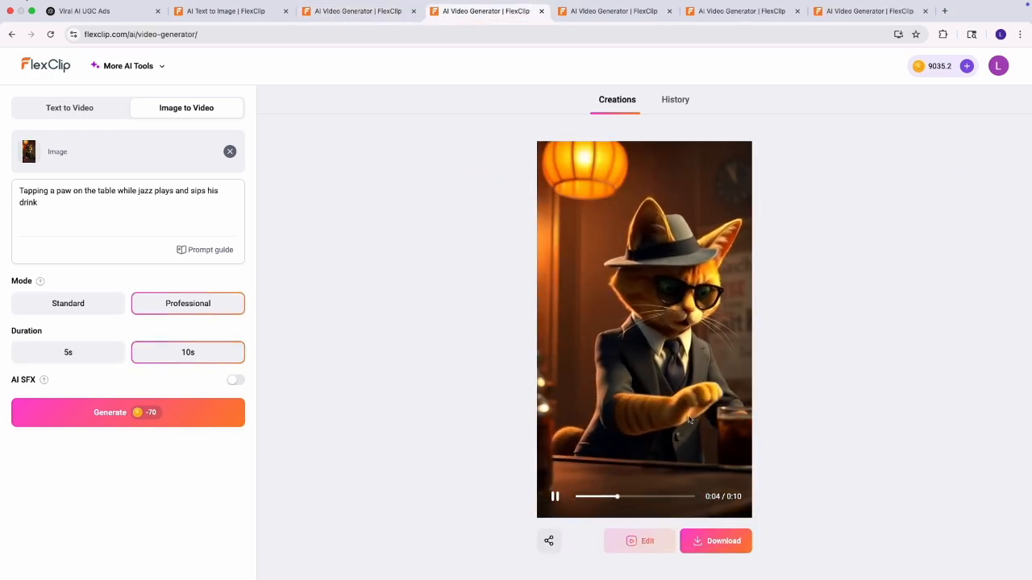
key(ctrl+Tab)
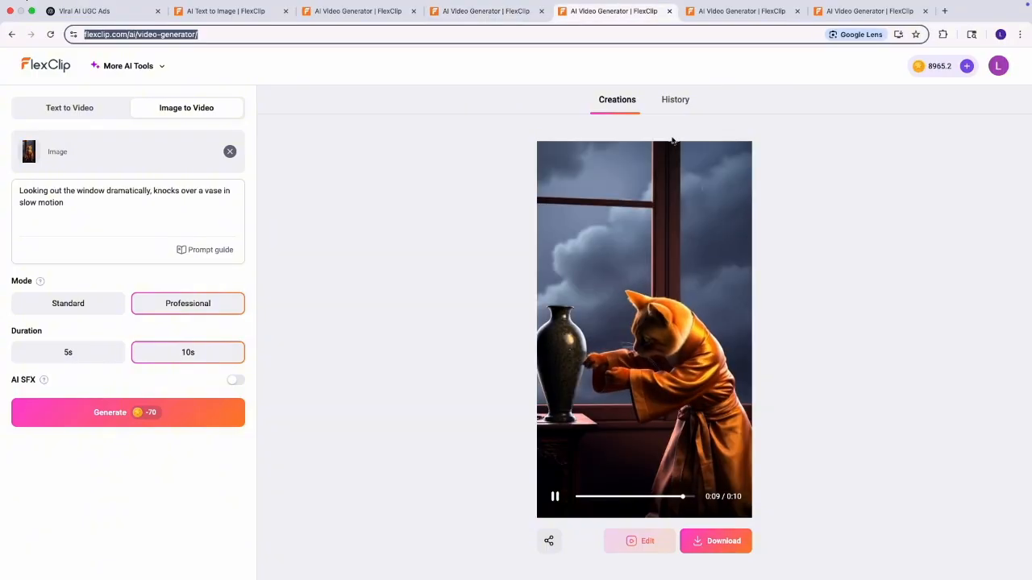
click(710, 12)
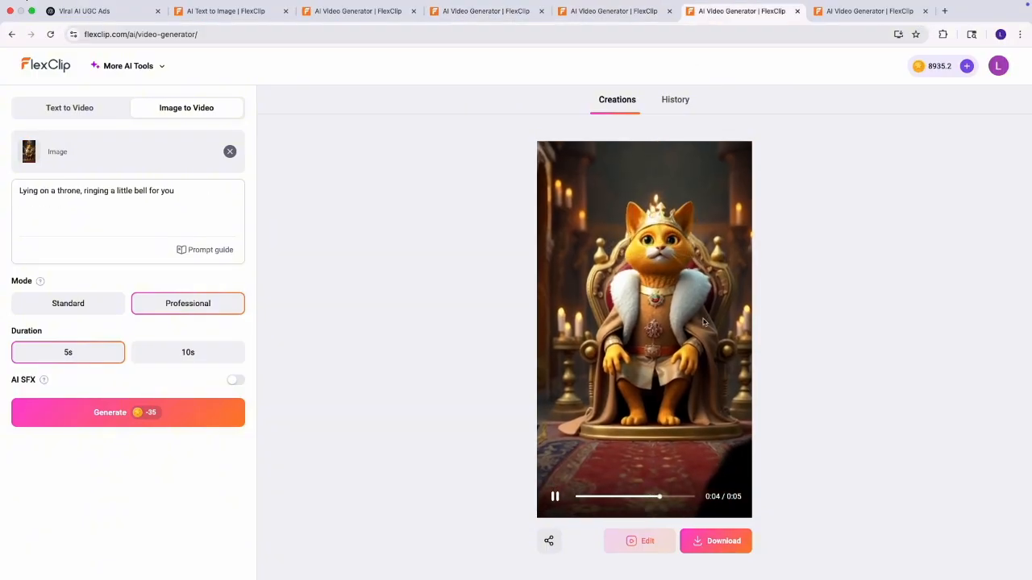
key(ctrl+Tab)
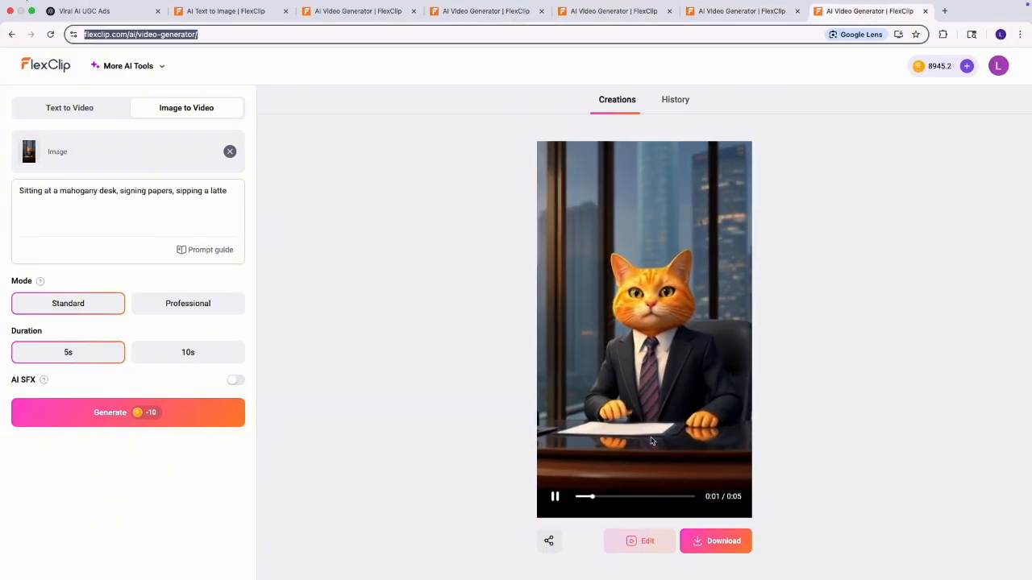
Open the generated mobster cat video in the video editor.
click(355, 12)
click(439, 16)
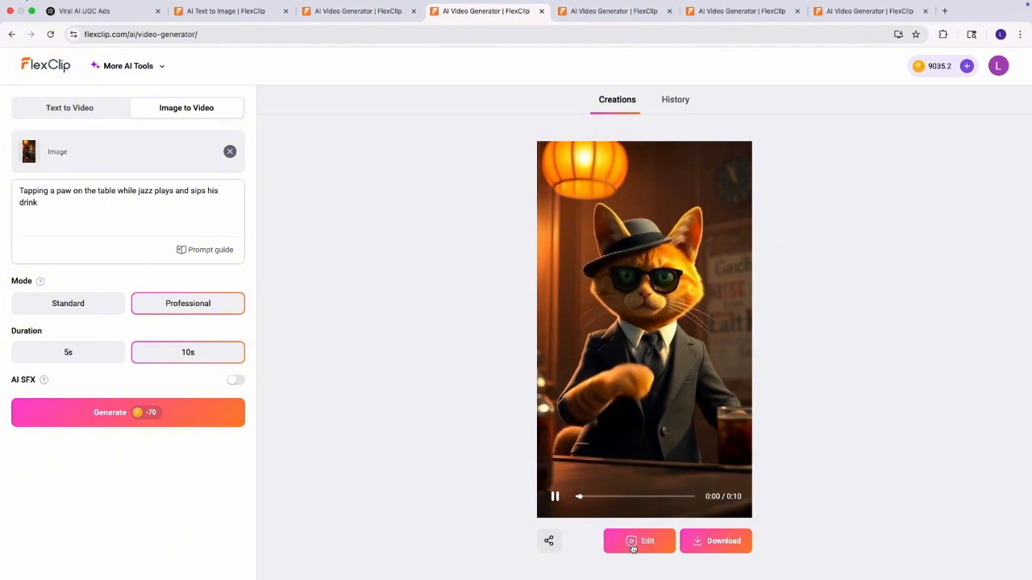
click(633, 545)
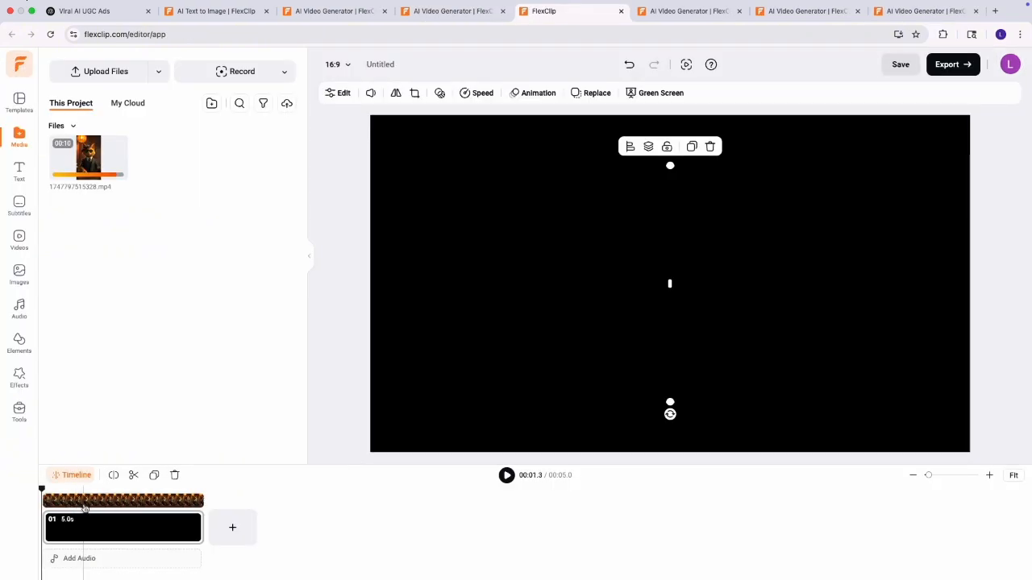
Remove the overlaid mobster cat clip, place the video in the blank scene instead, and set the project's aspect ratio to 9:16.
click(85, 504)
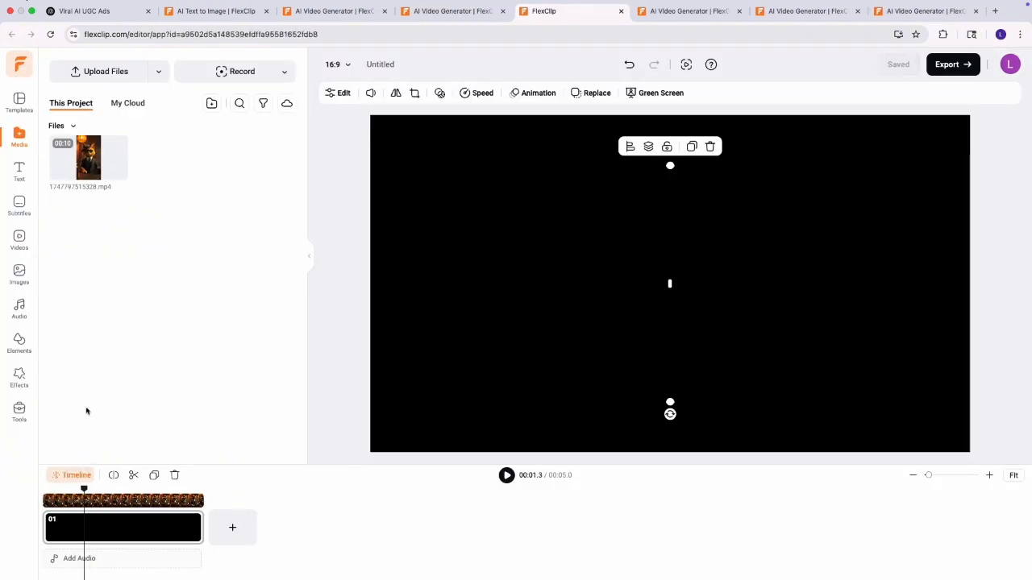
click(85, 528)
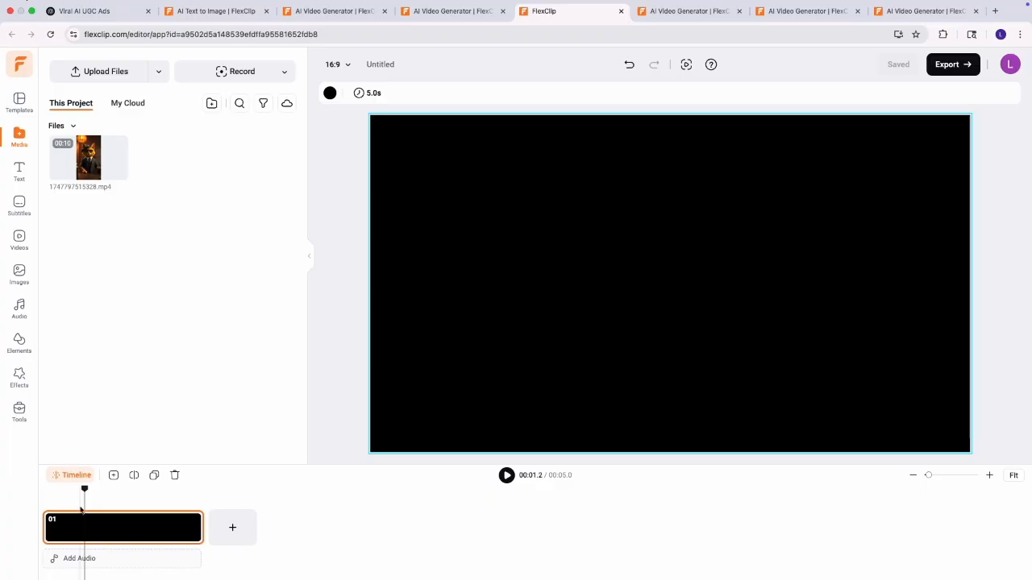
drag(90, 161, 93, 536)
drag(60, 500, 68, 498)
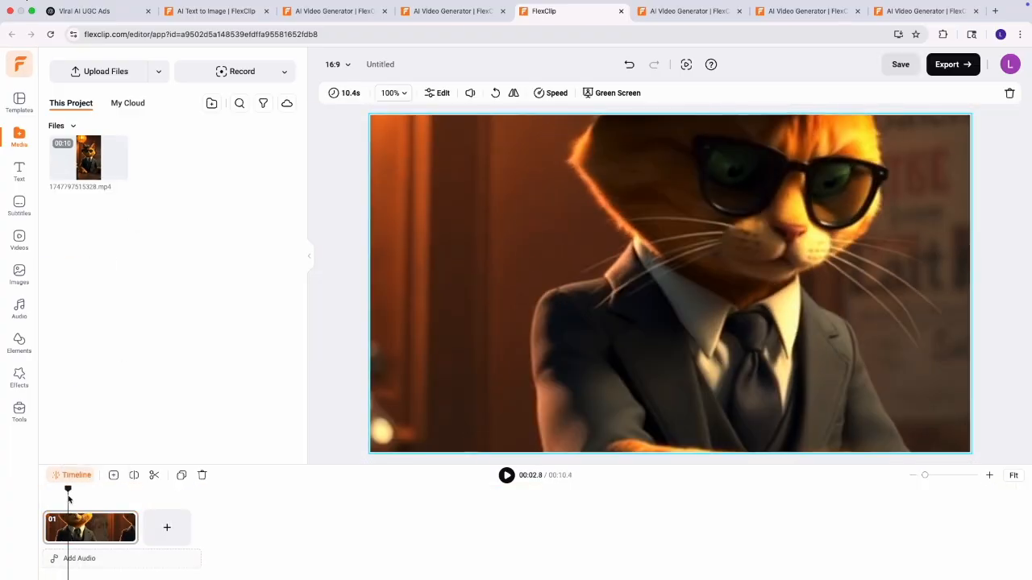
click(335, 65)
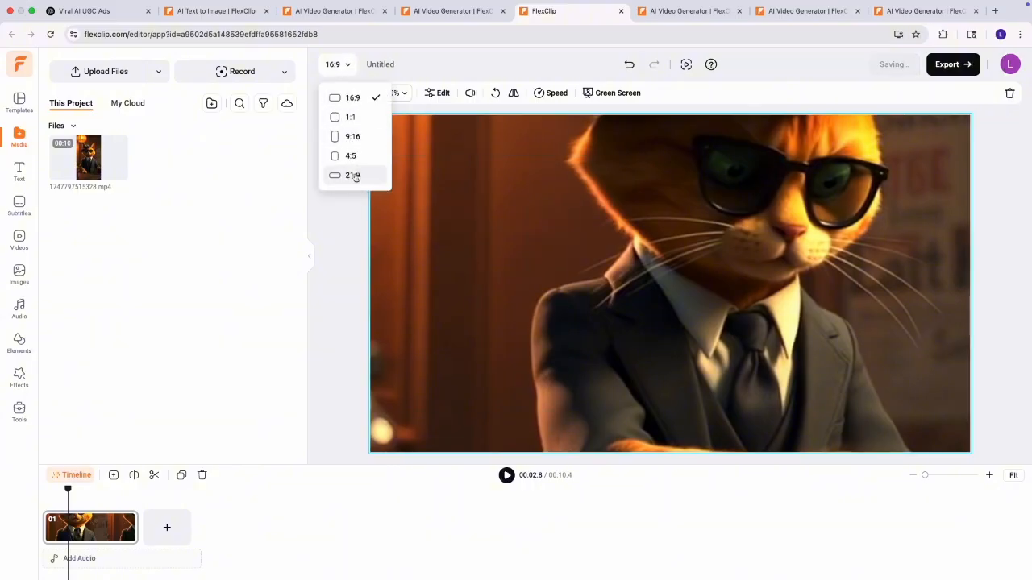
click(355, 137)
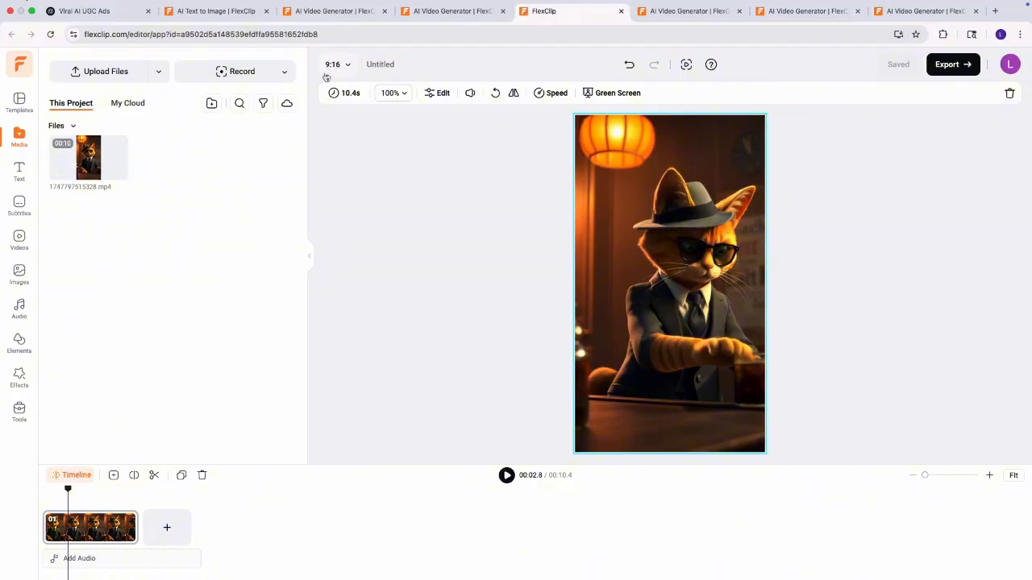
Add a heading text to the video, place it above the cat's head and make it bold.
click(20, 171)
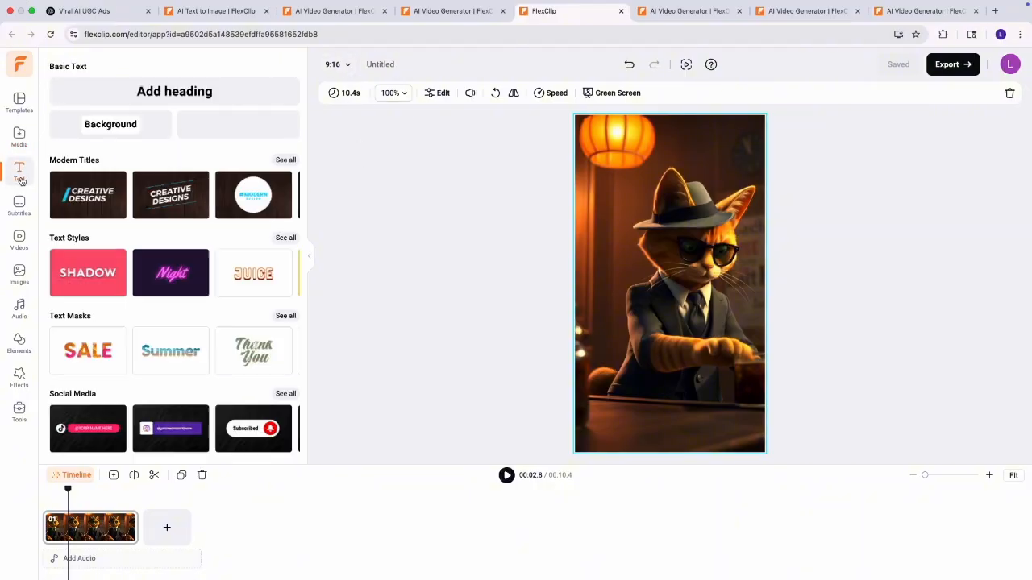
click(171, 91)
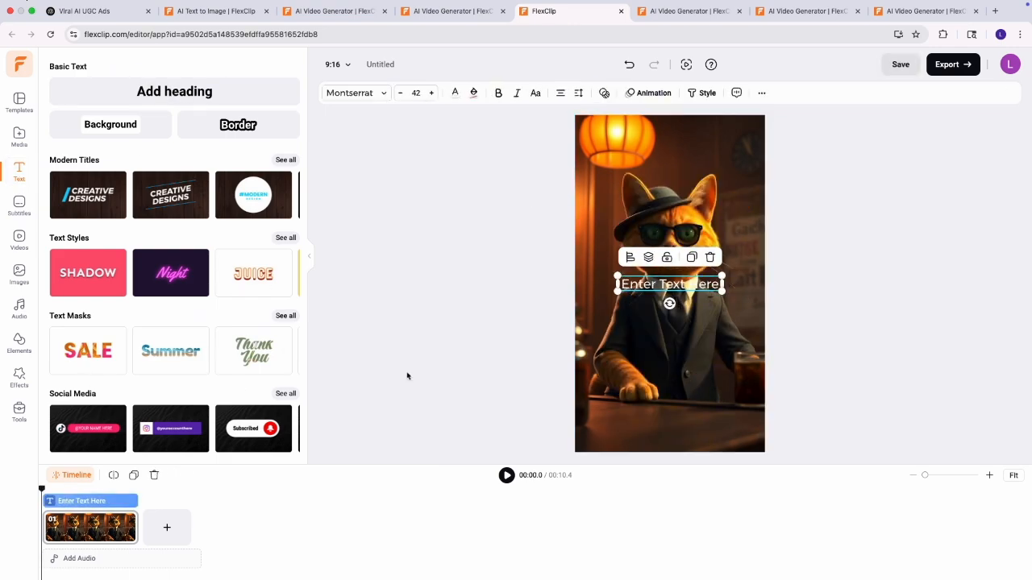
drag(701, 286, 667, 162)
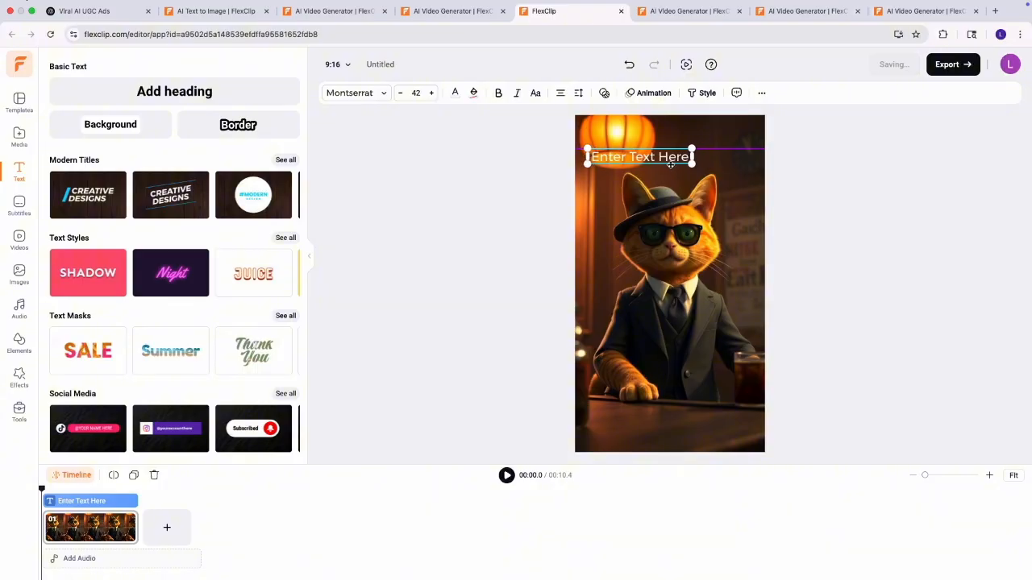
click(496, 94)
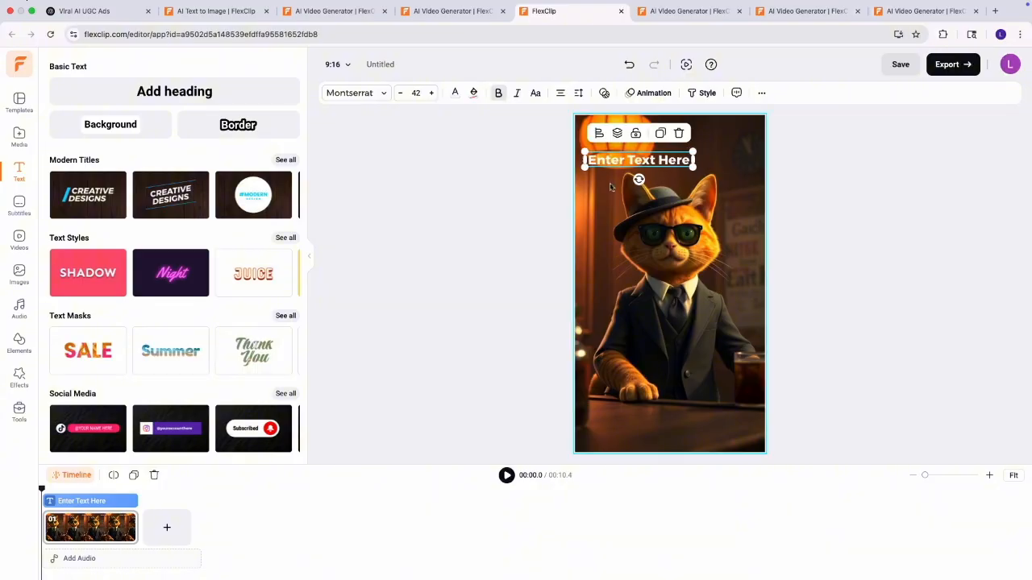
Replace the heading with ChatGPT's title "POV: Your golden cat is a mafia boss in a 1920s speakeasy" and widen it to the frame's full width.
click(119, 13)
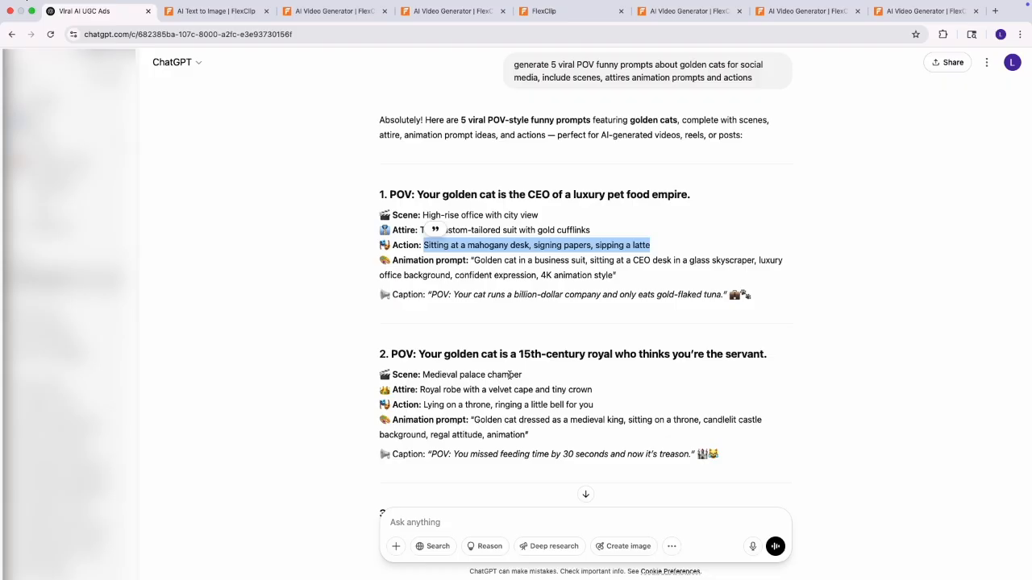
scroll(509, 374, down, 5)
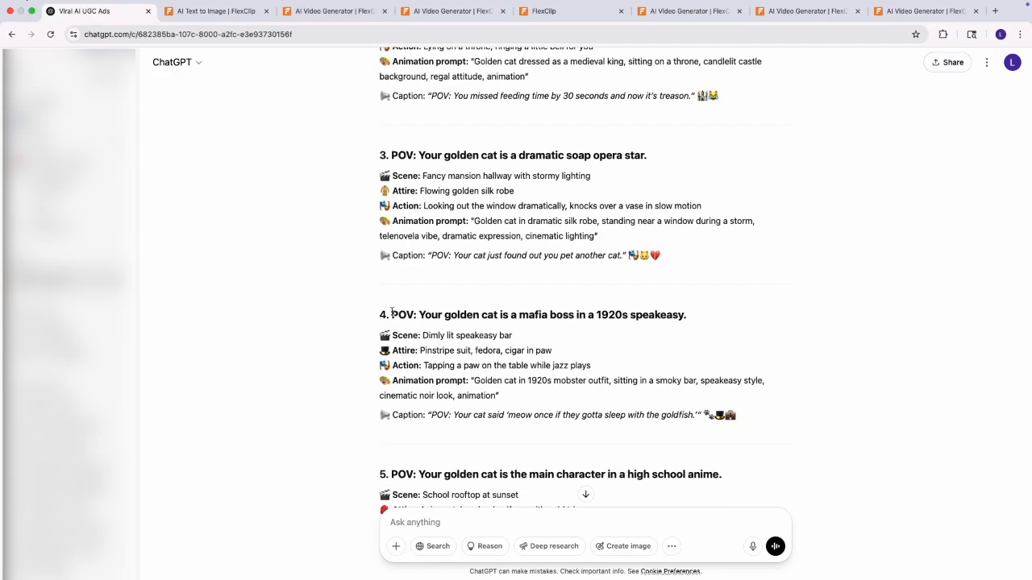
drag(392, 316, 672, 311)
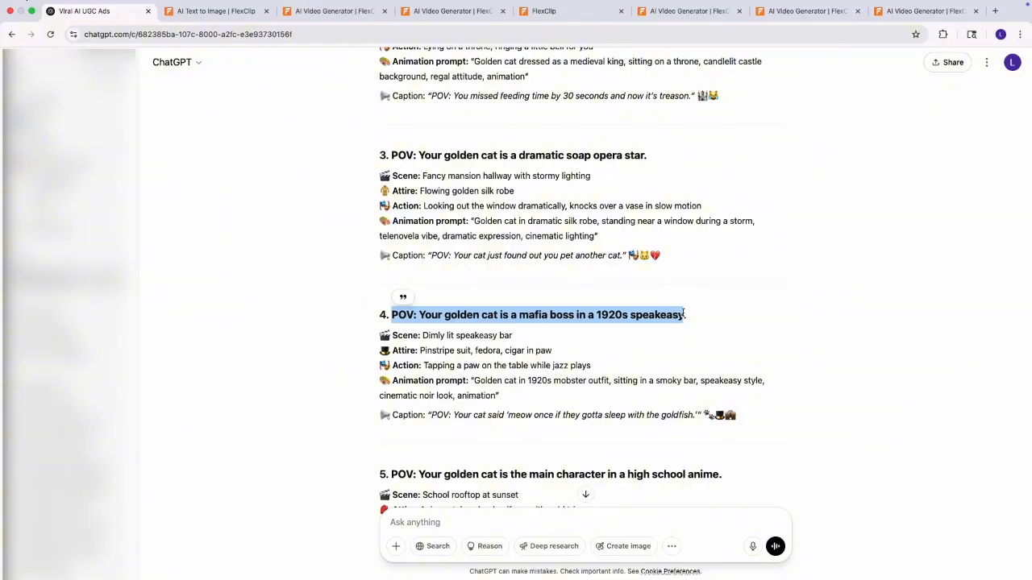
click(556, 11)
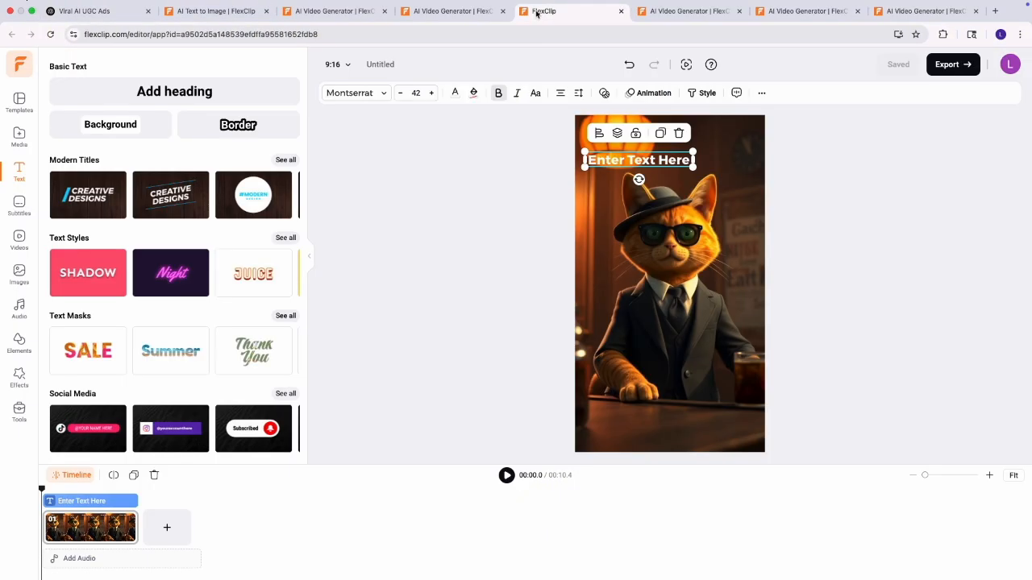
double_click(623, 161)
text(POV: Your golden cat is a mafia boss in a 1920s speakeasy)
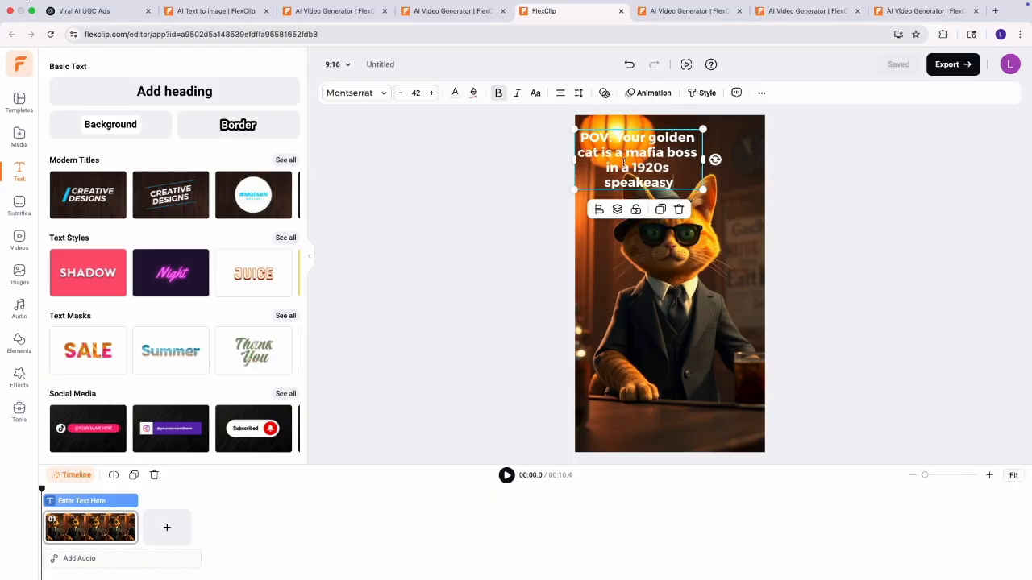
drag(705, 159, 764, 184)
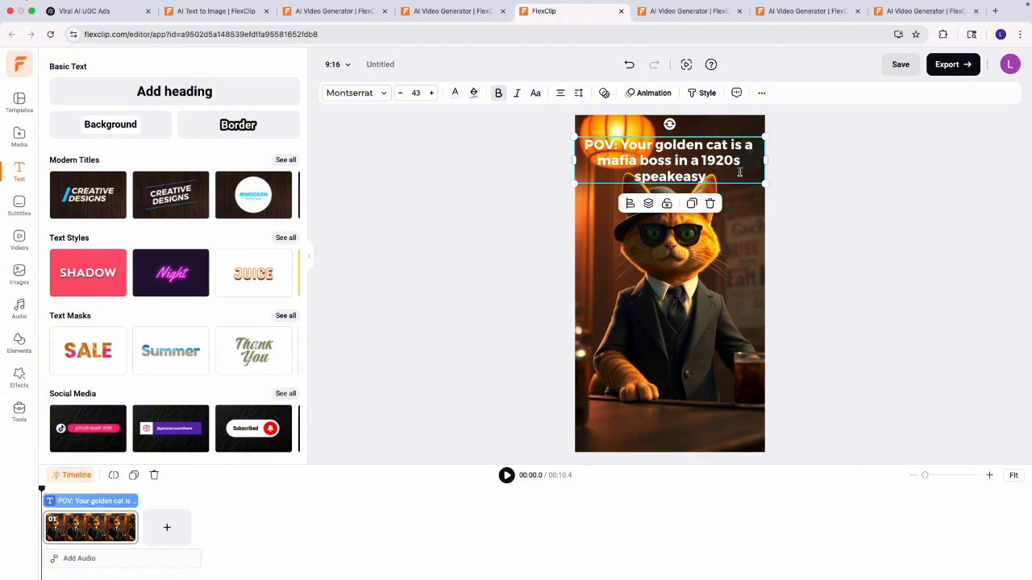
Try the heading text in red and pale yellow, and return it to white.
click(456, 94)
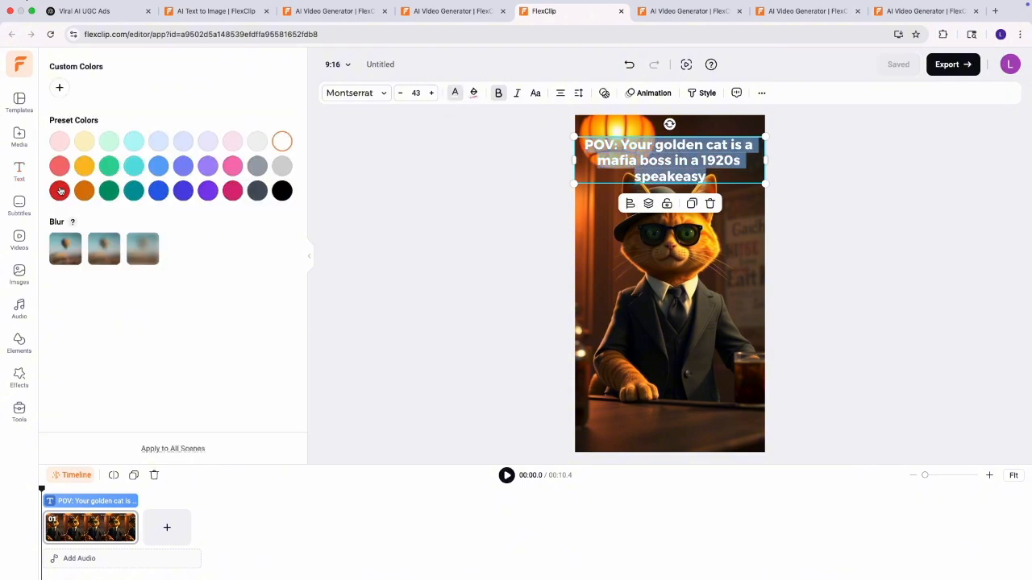
click(60, 191)
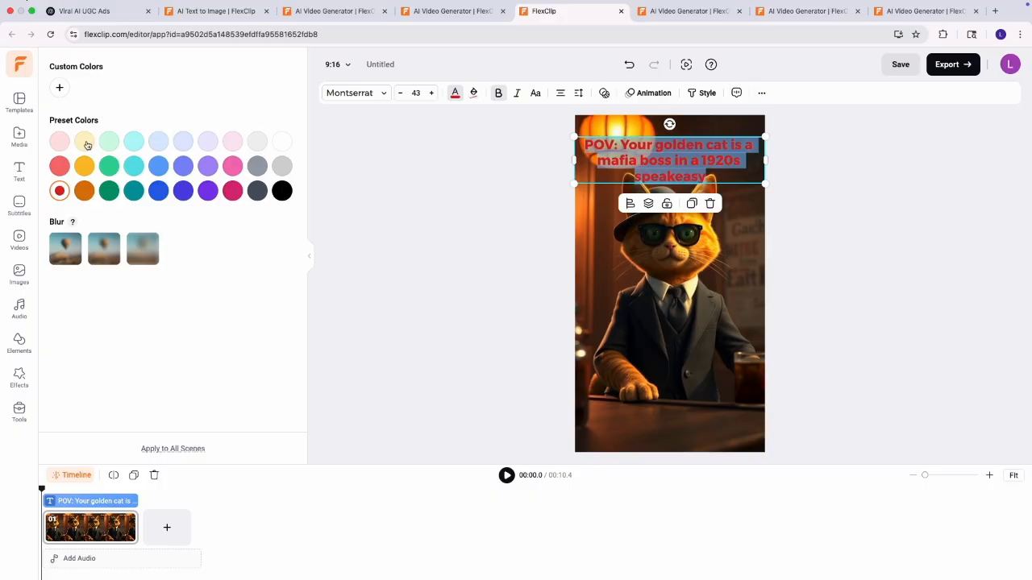
click(85, 143)
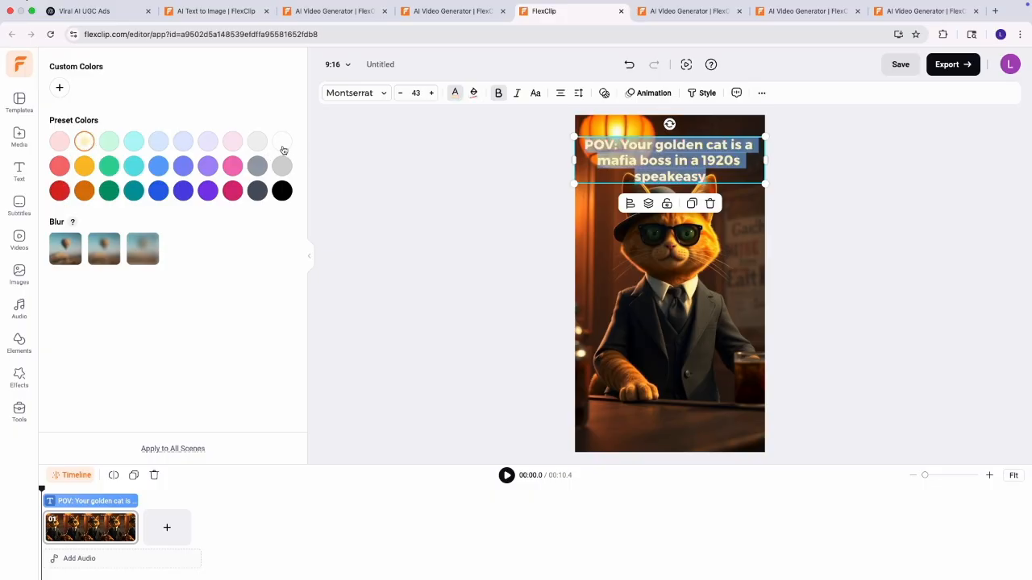
click(283, 145)
Try Rubik Mono One for the heading and settle on the Roboto Condensed font.
click(354, 93)
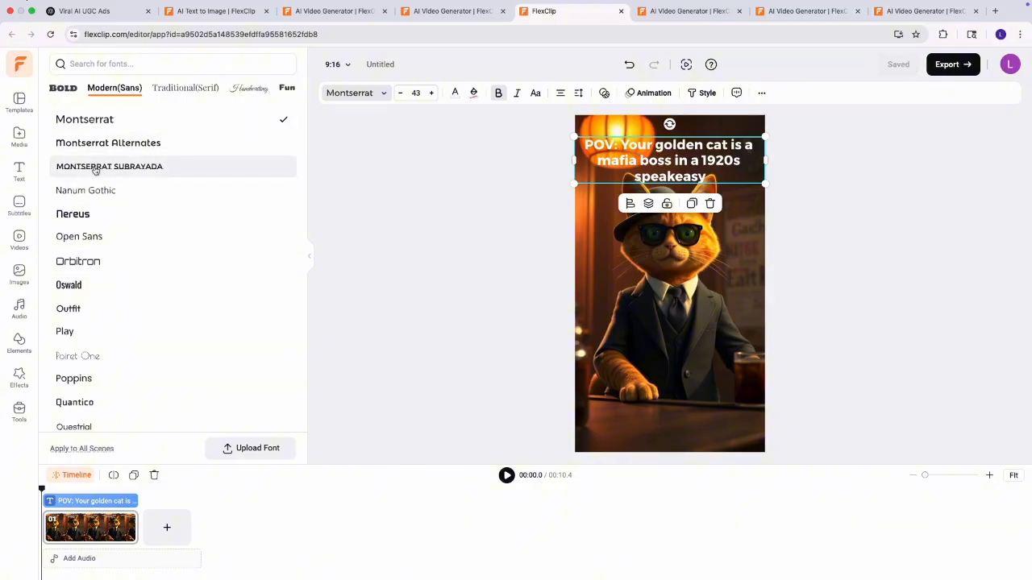
scroll(114, 297, down, 3)
scroll(111, 322, down, 1)
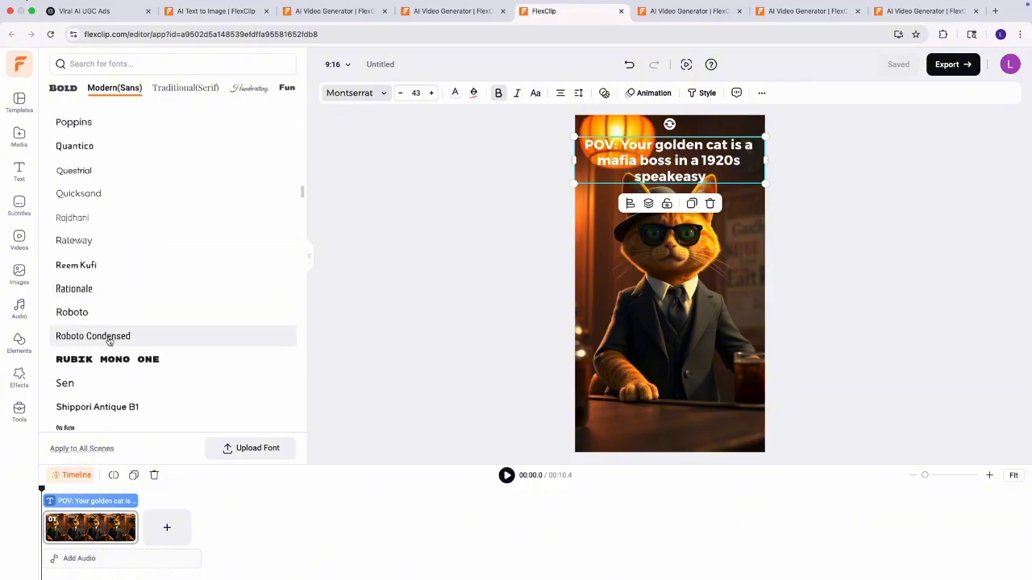
click(106, 361)
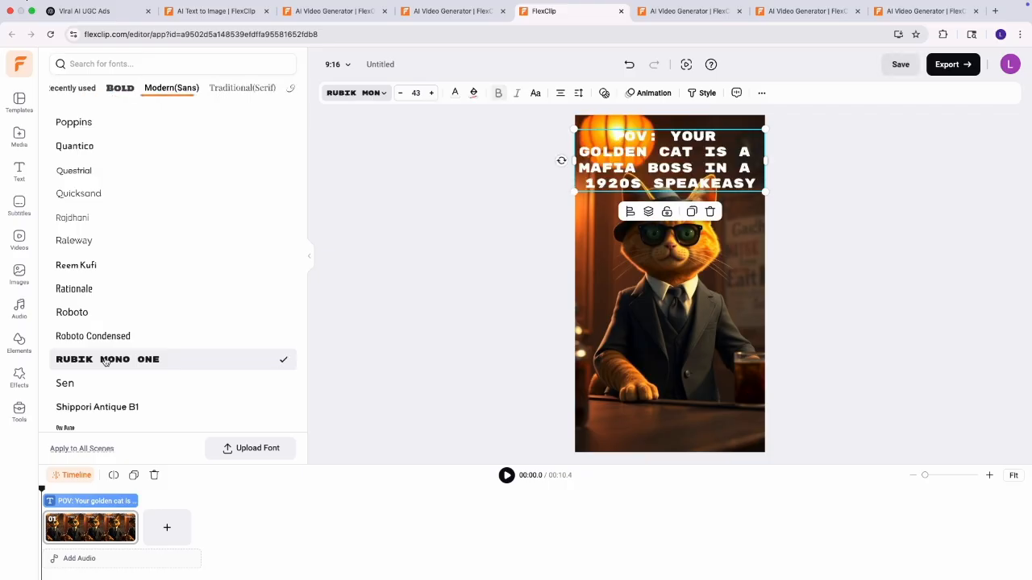
click(101, 336)
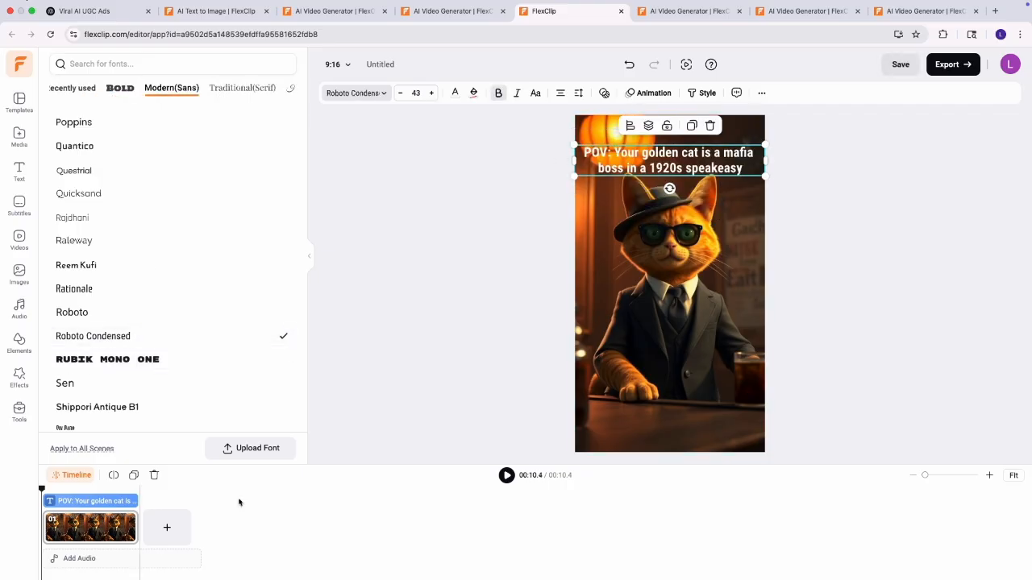
Add the "Funk That Feelings Instrumental" track under the scene, matched to the clip's length, and play the video from the start.
click(19, 308)
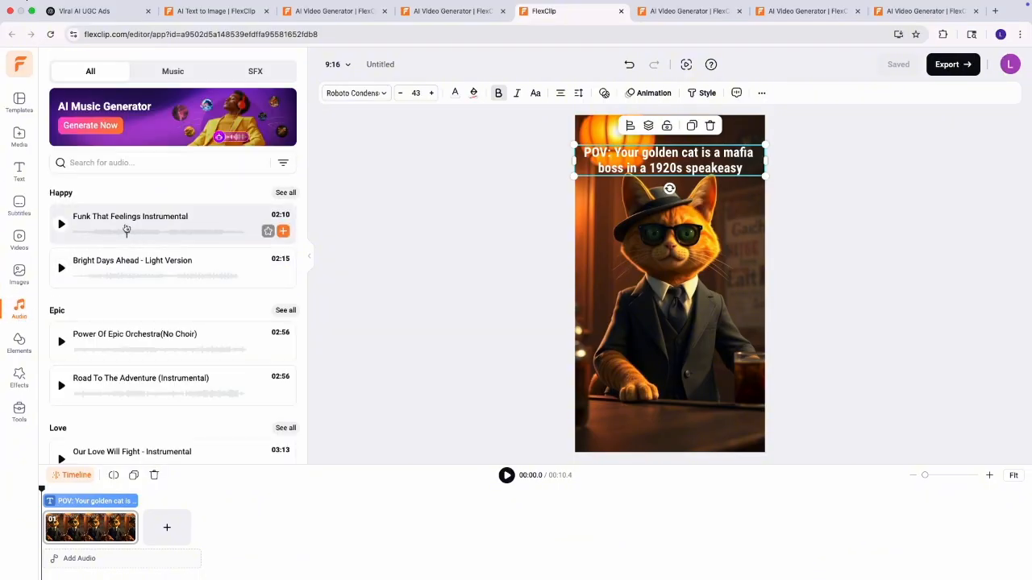
drag(116, 217, 135, 557)
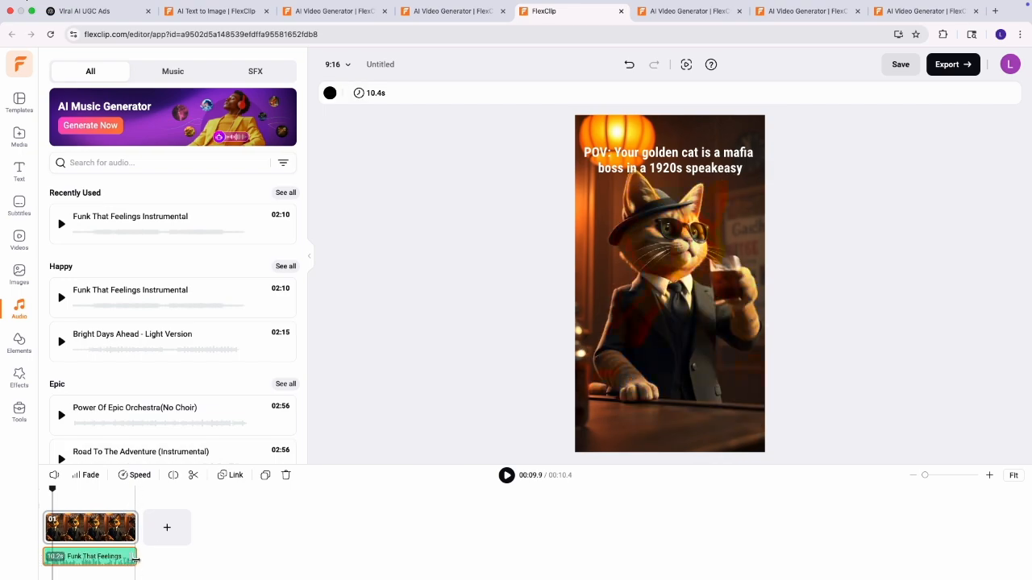
drag(52, 502, 37, 501)
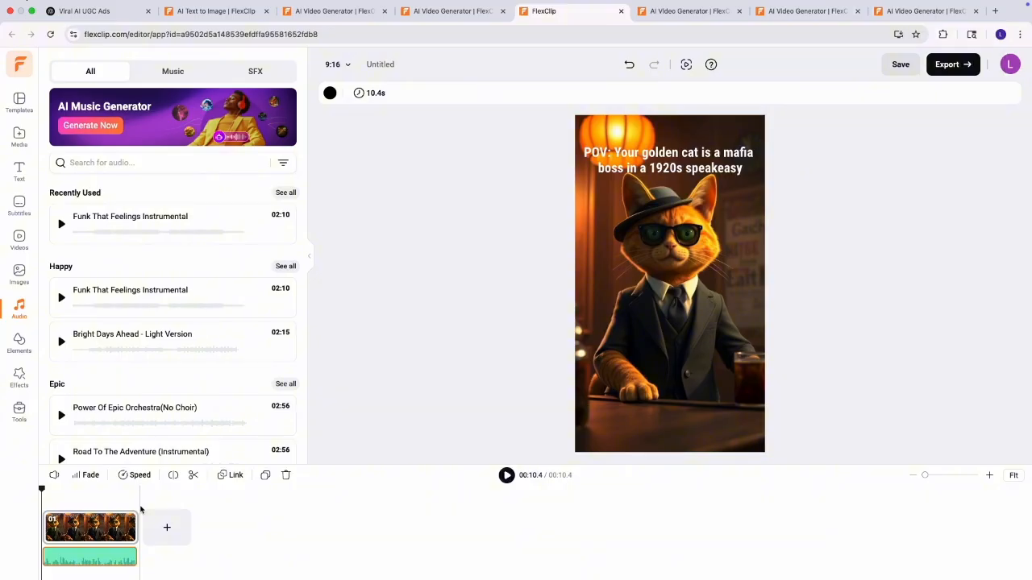
click(506, 474)
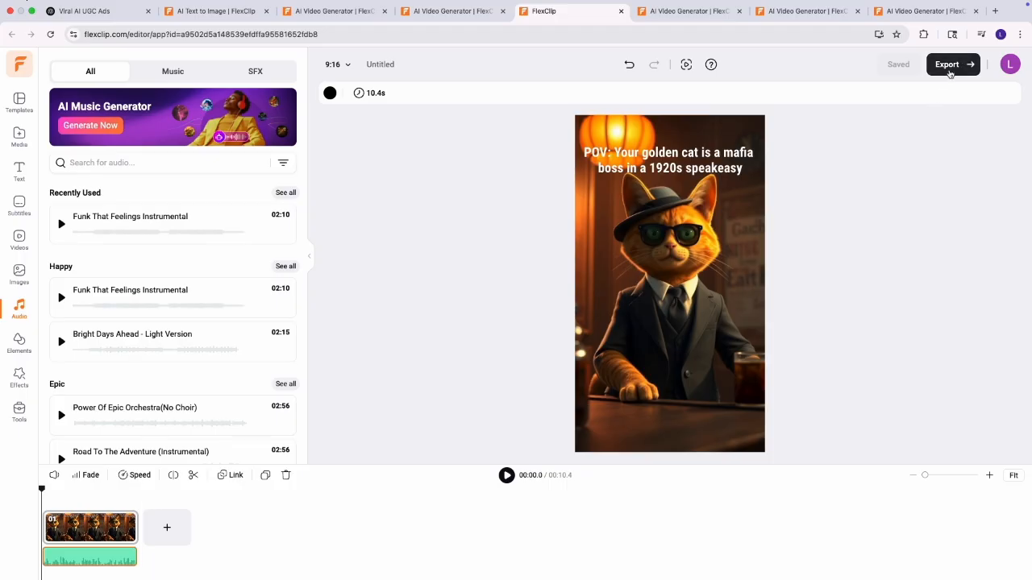
Export the video at 1080p, 30fps and Recommended Quality.
click(948, 71)
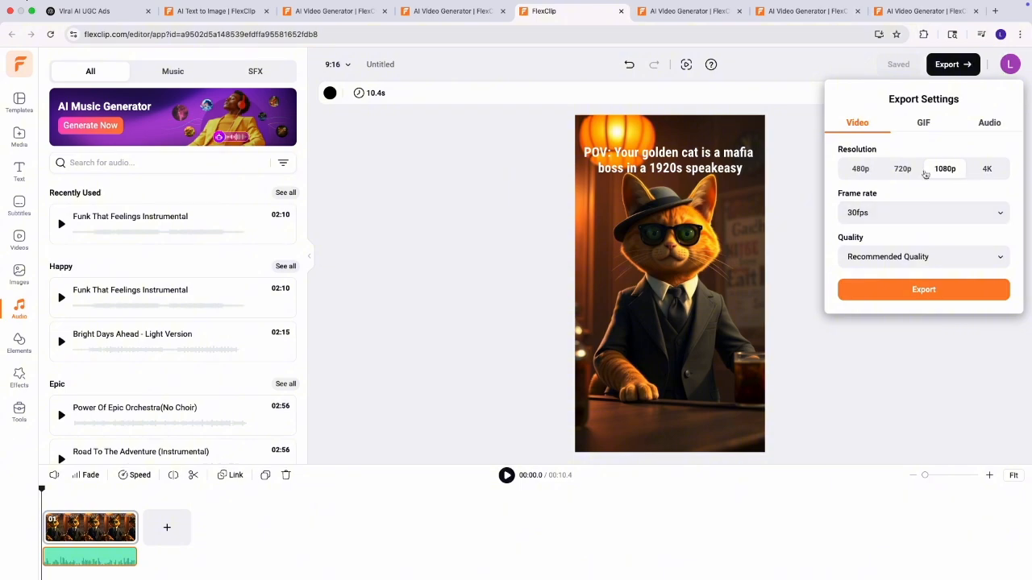
click(986, 171)
click(945, 169)
click(884, 216)
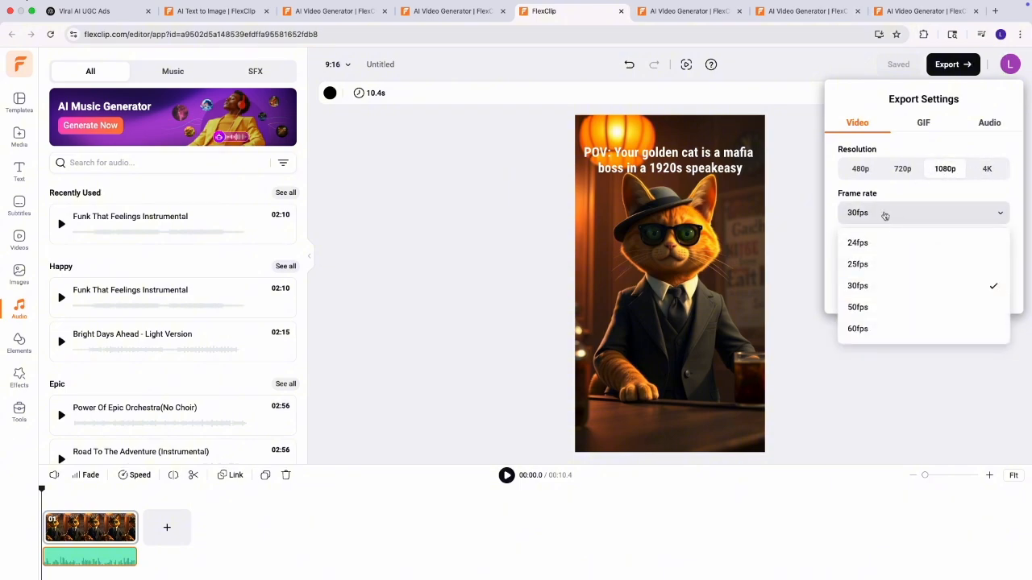
click(881, 215)
click(937, 259)
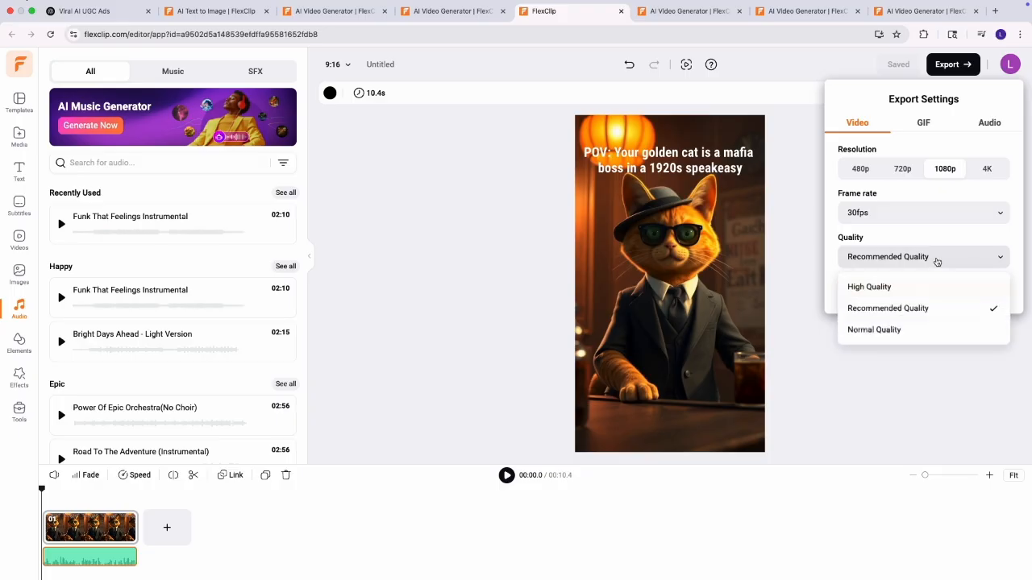
click(936, 259)
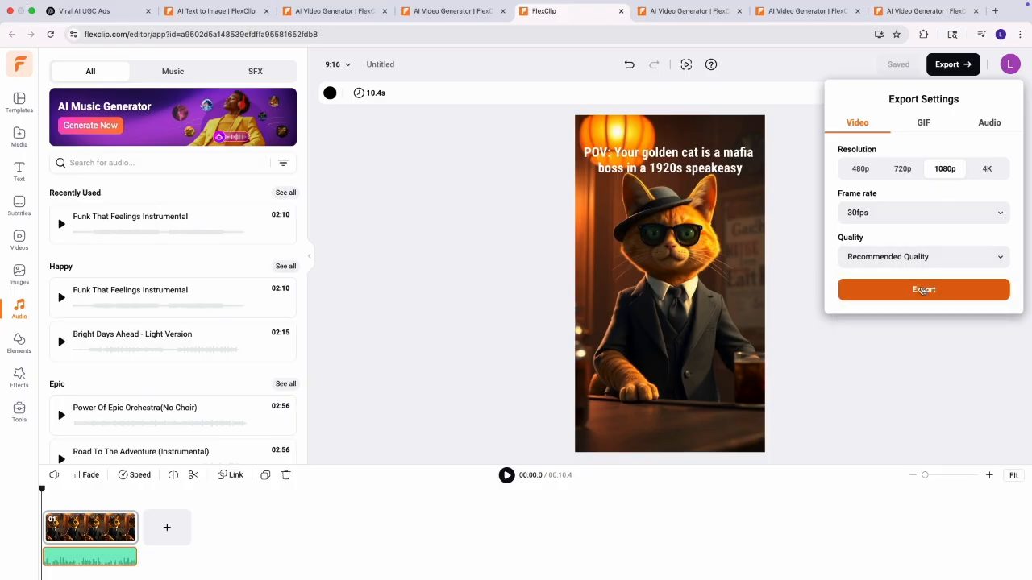
click(924, 288)
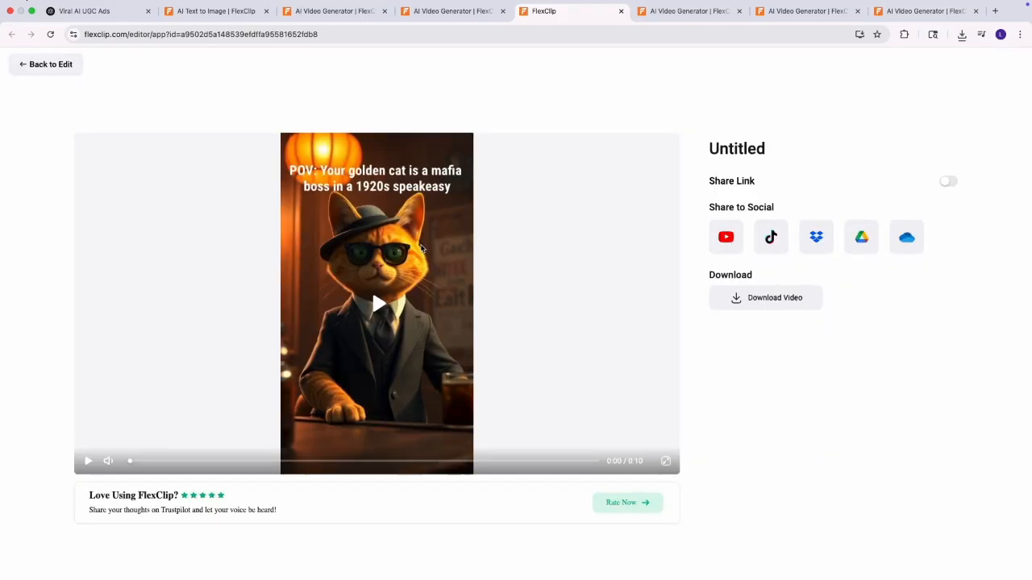